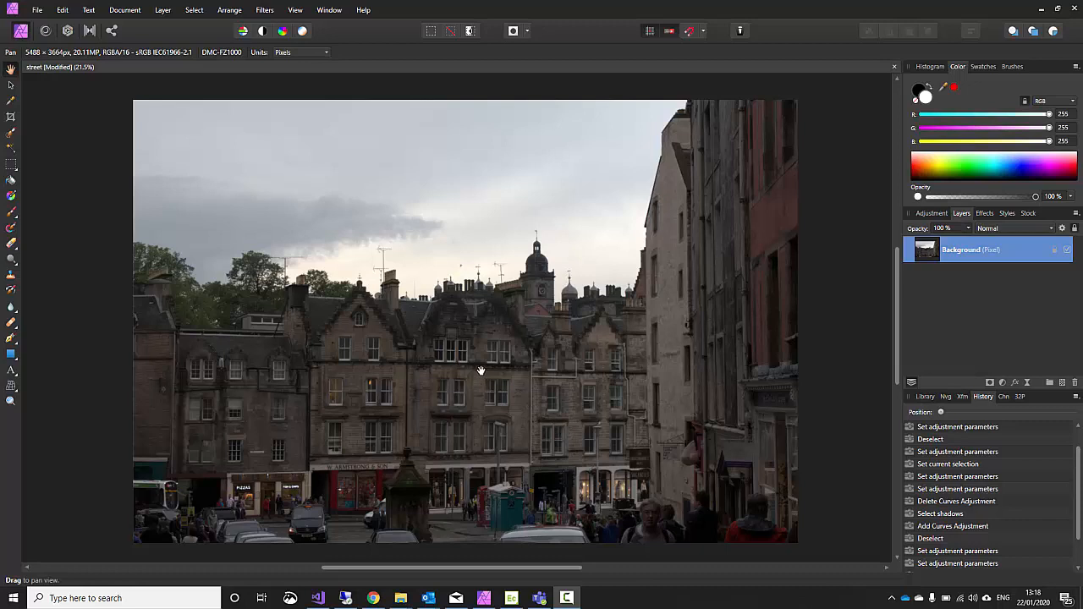
# Step: Select the highlights tonal range of the street photo
pyautogui.moveTo(480, 371); pyautogui.dragTo(488, 371)
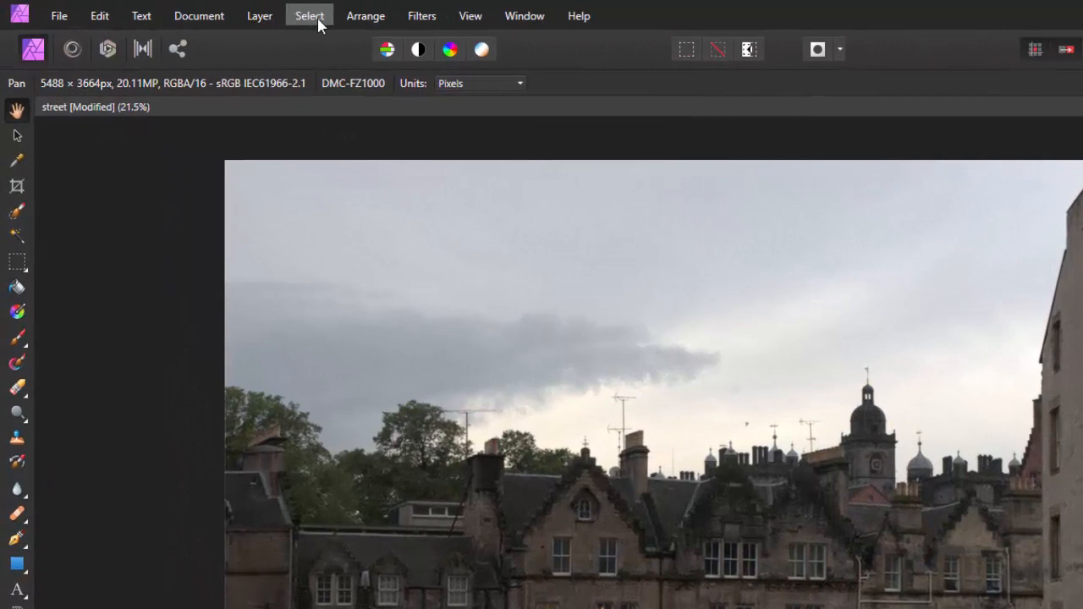
pyautogui.click(320, 23)
pyautogui.moveTo(377, 248)
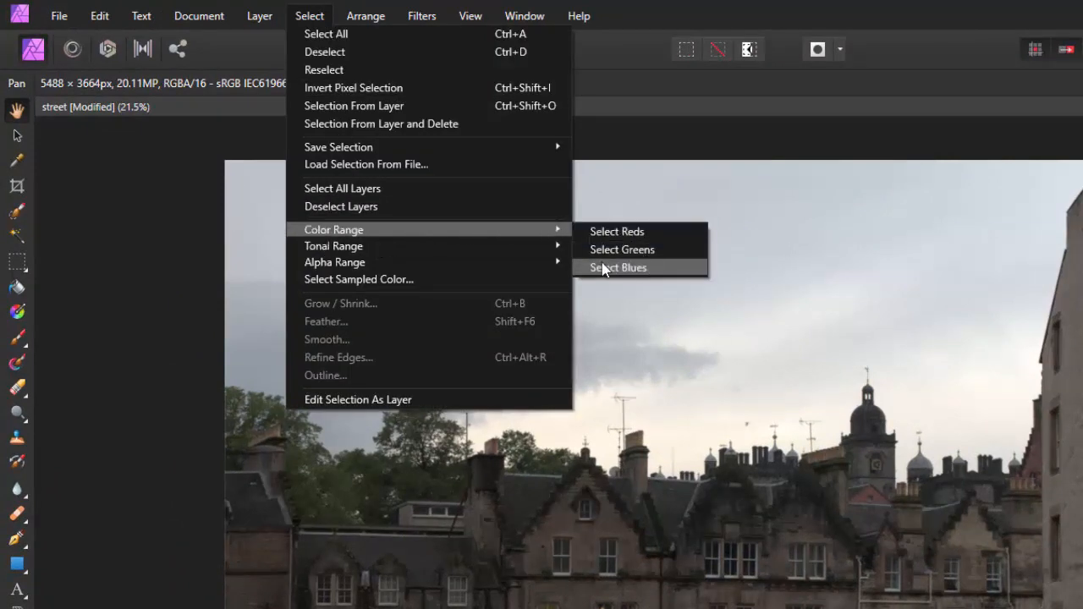
pyautogui.moveTo(528, 247)
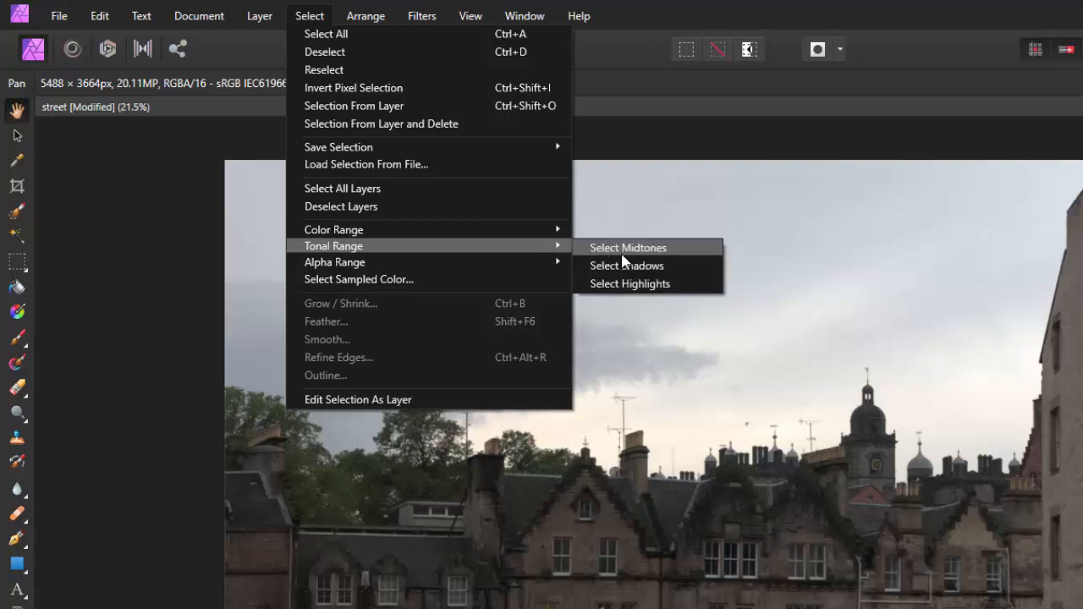
pyautogui.click(656, 286)
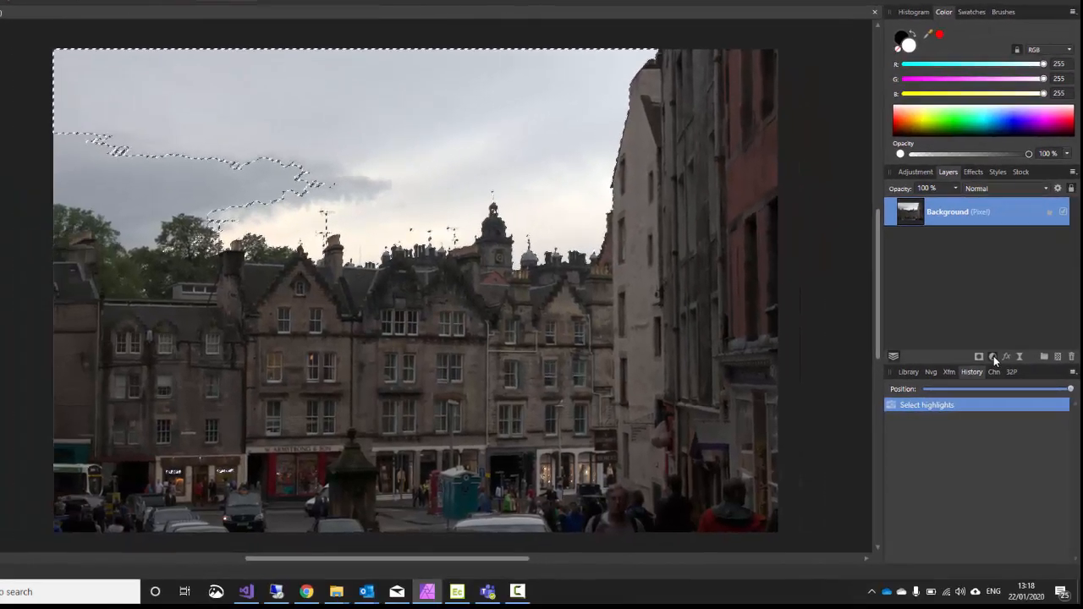
# Step: Add a Curves adjustment to the selected highlights, deselect, and pull the curve slightly down near its midpoint to darken the sky
pyautogui.click(997, 351)
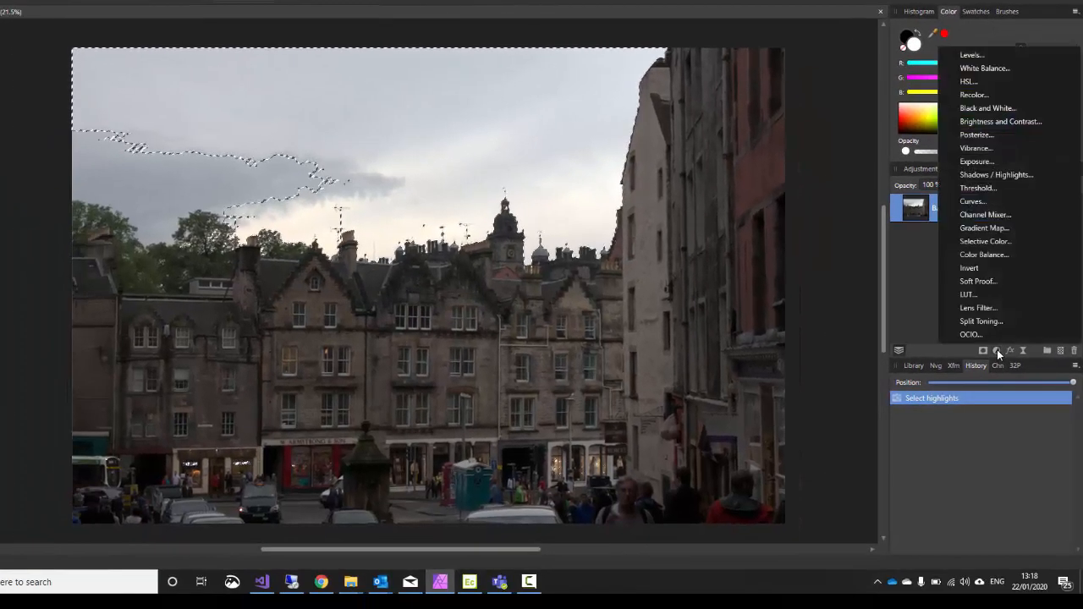
pyautogui.click(992, 198)
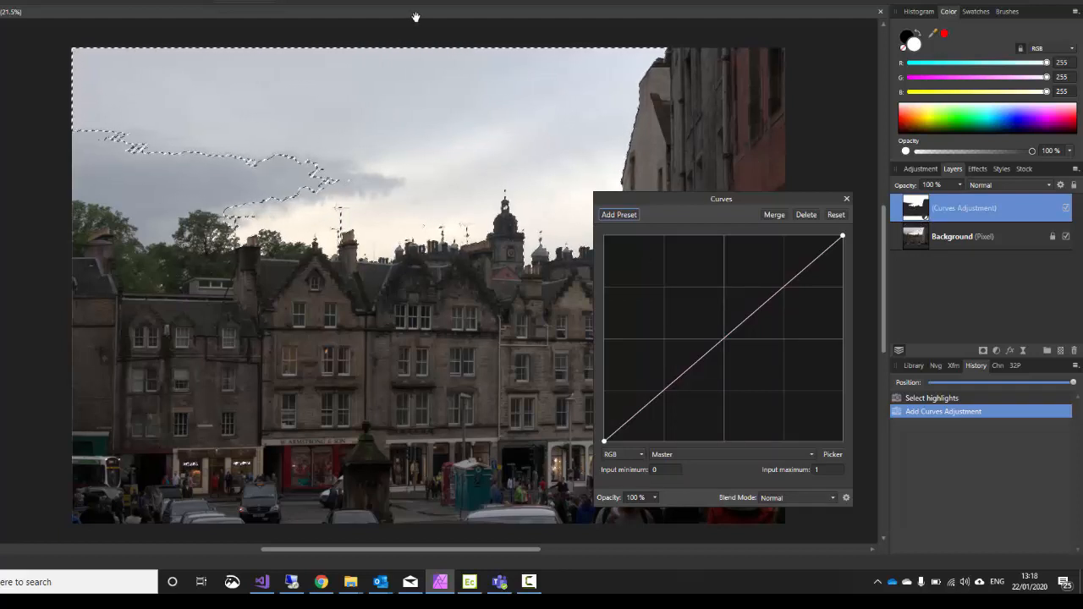
pyautogui.hotkey('ctrl', 'd')
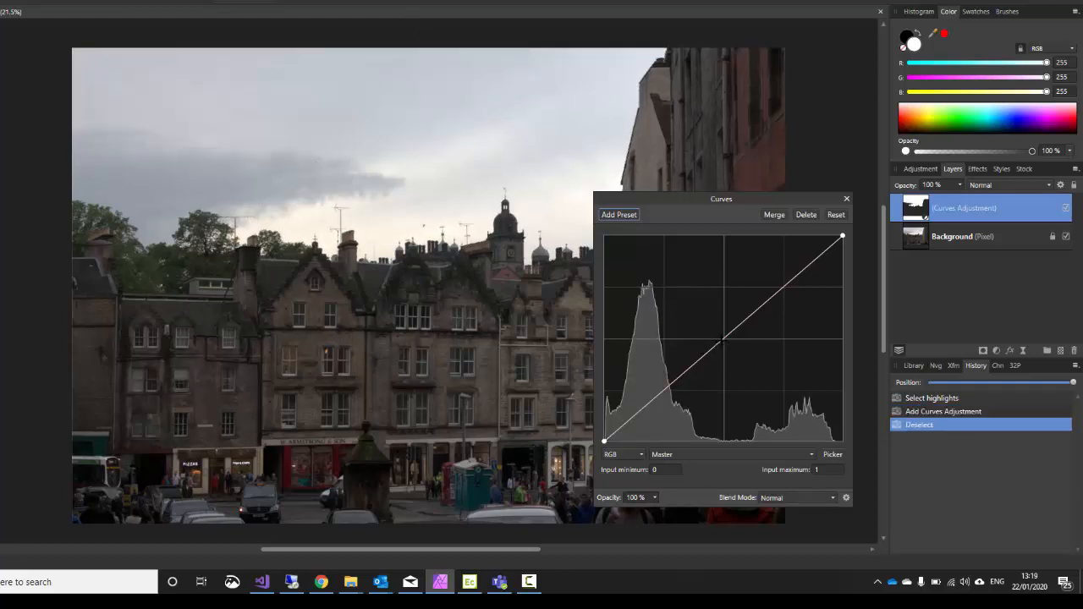
pyautogui.moveTo(723, 339)
pyautogui.mouseDown()
pyautogui.moveTo(771, 373)
pyautogui.moveTo(726, 329)
pyautogui.moveTo(793, 388)
pyautogui.moveTo(685, 315)
pyautogui.moveTo(691, 336)
pyautogui.moveTo(753, 372)
pyautogui.moveTo(735, 342)
pyautogui.mouseUp()
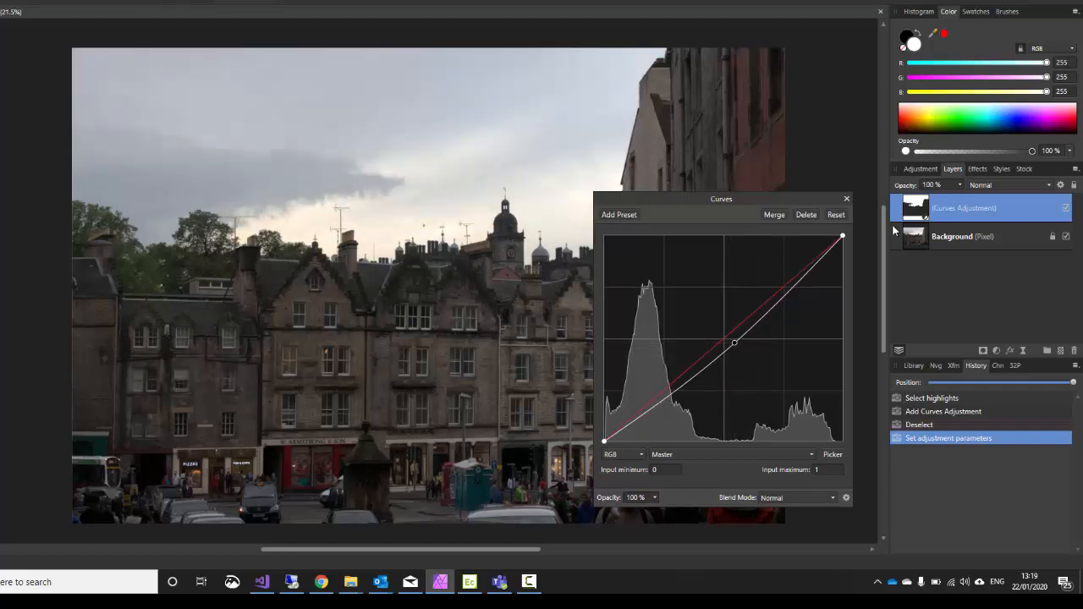
pyautogui.click(846, 201)
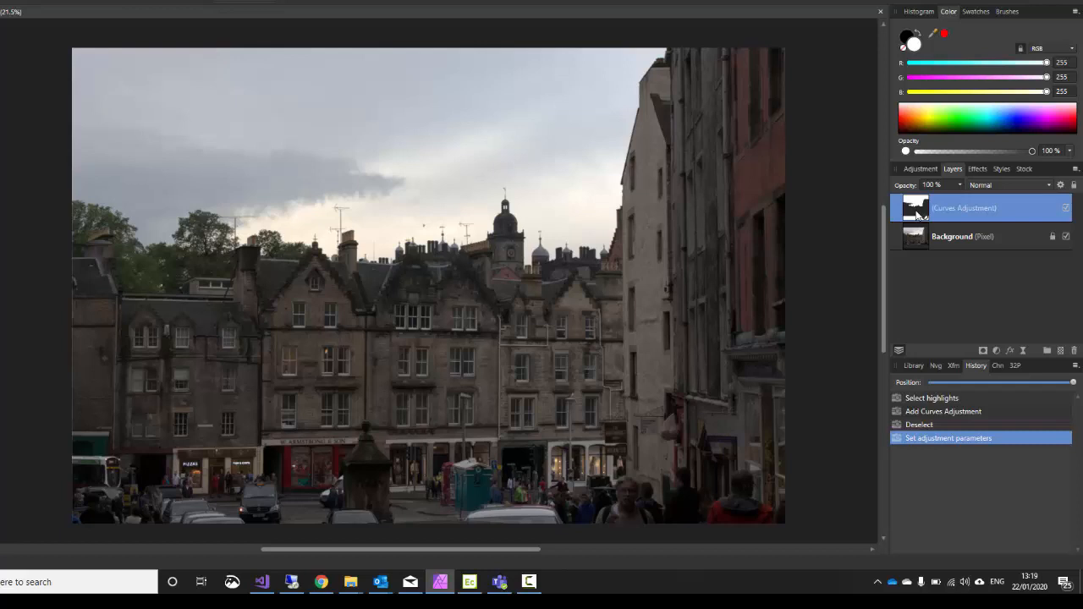
# Step: Examine the highlights mask of the Curves adjustment up close around the clouds and rooftops, and return to the normal image view
pyautogui.keyDown('alt'); pyautogui.click(918, 215); pyautogui.keyUp('alt')
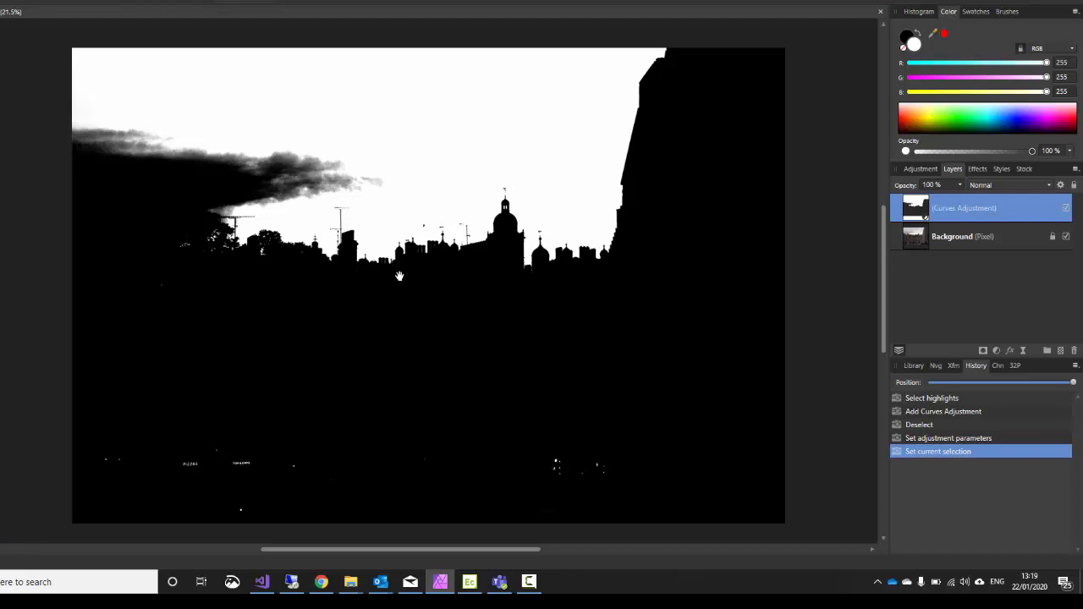
pyautogui.scroll(10, 338, 167)
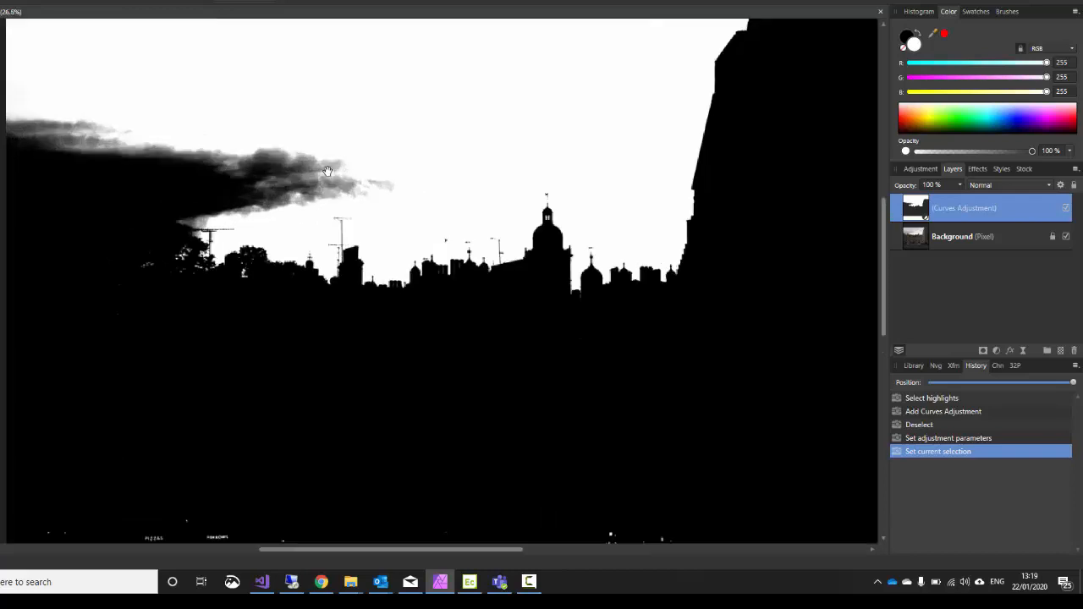
pyautogui.scroll(-7, 350, 182)
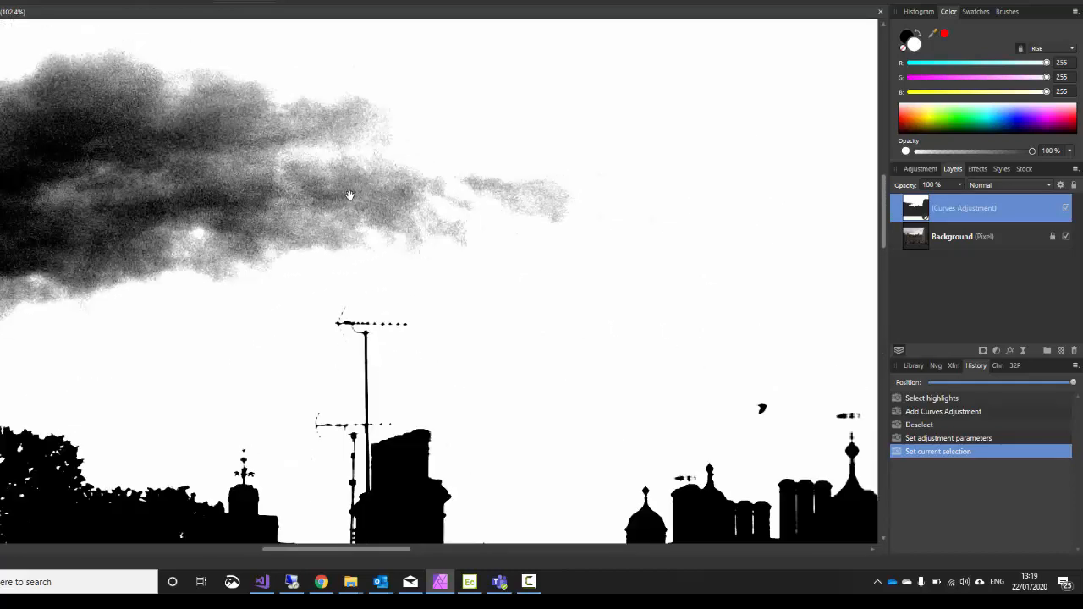
pyautogui.scroll(-6, 411, 218)
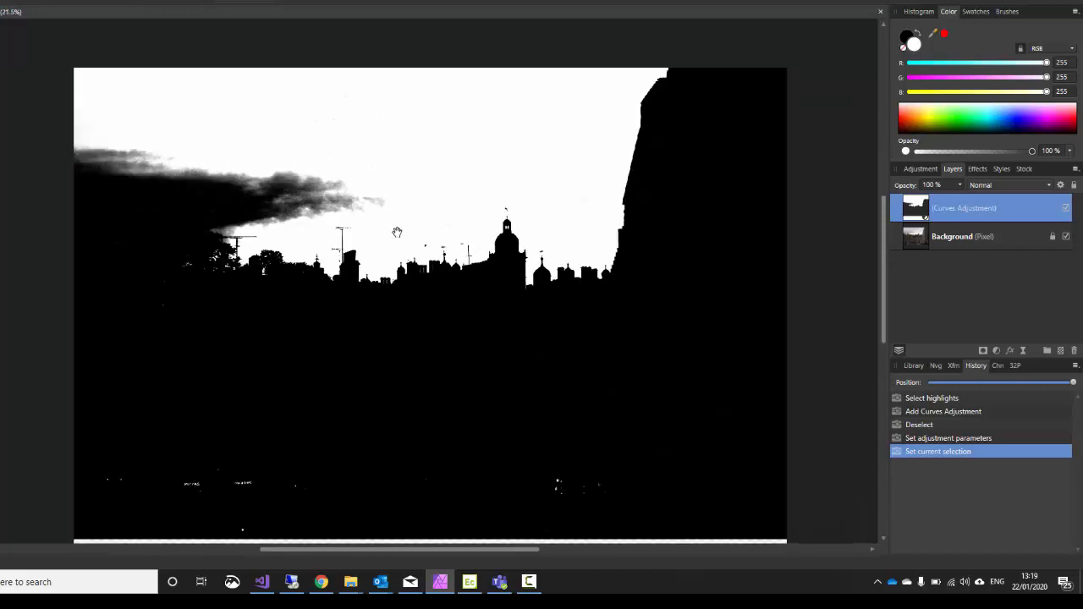
pyautogui.scroll(1, 427, 269)
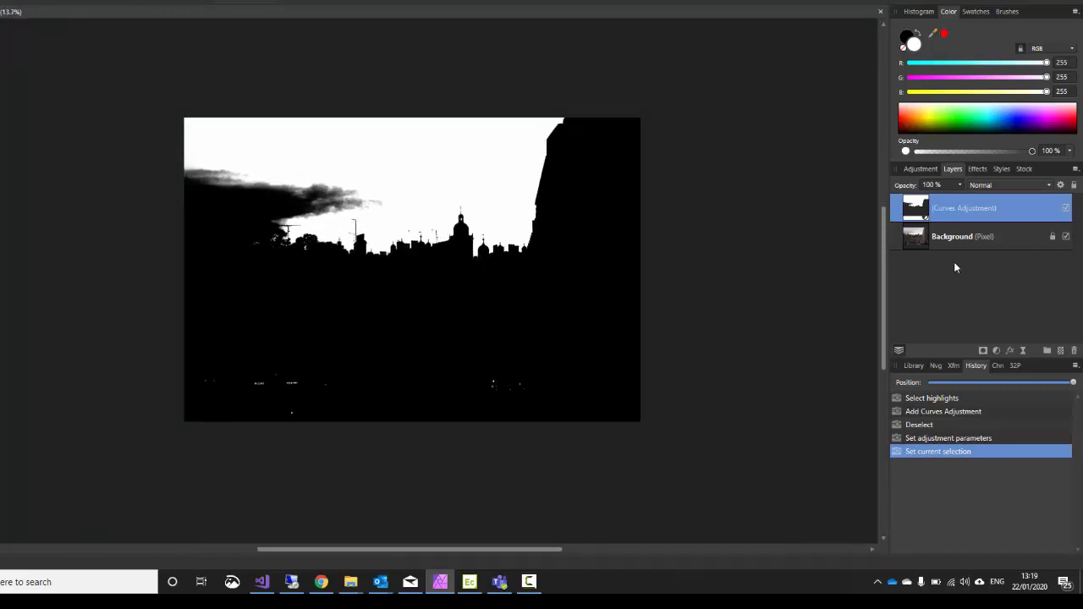
pyautogui.keyDown('alt'); pyautogui.click(916, 244); pyautogui.keyUp('alt')
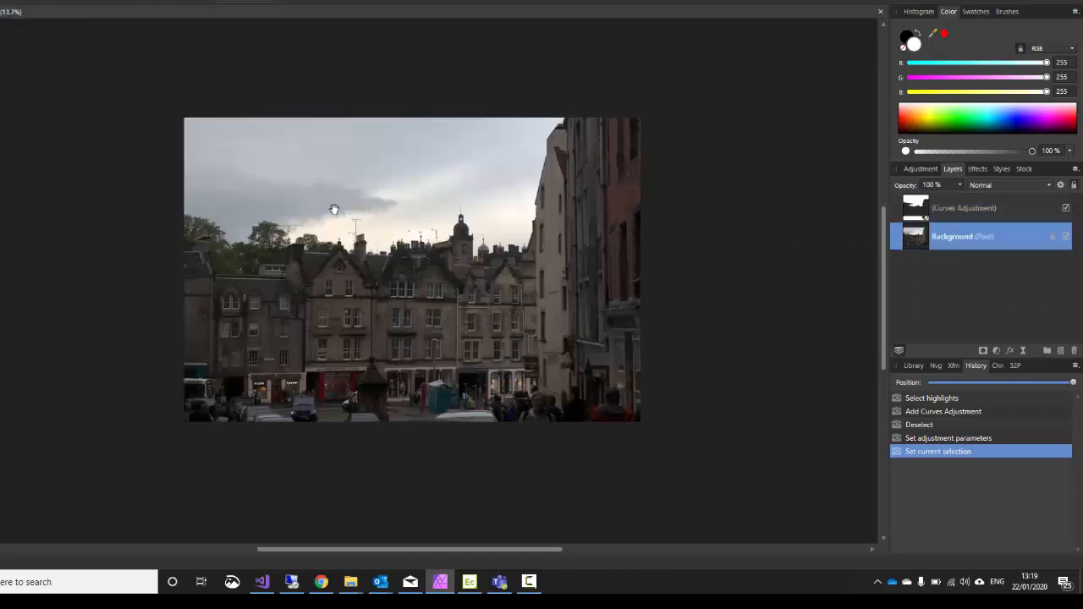
# Step: Delete the highlights Curves adjustment and select the shadows tonal range of the photo
pyautogui.rightClick(983, 211)
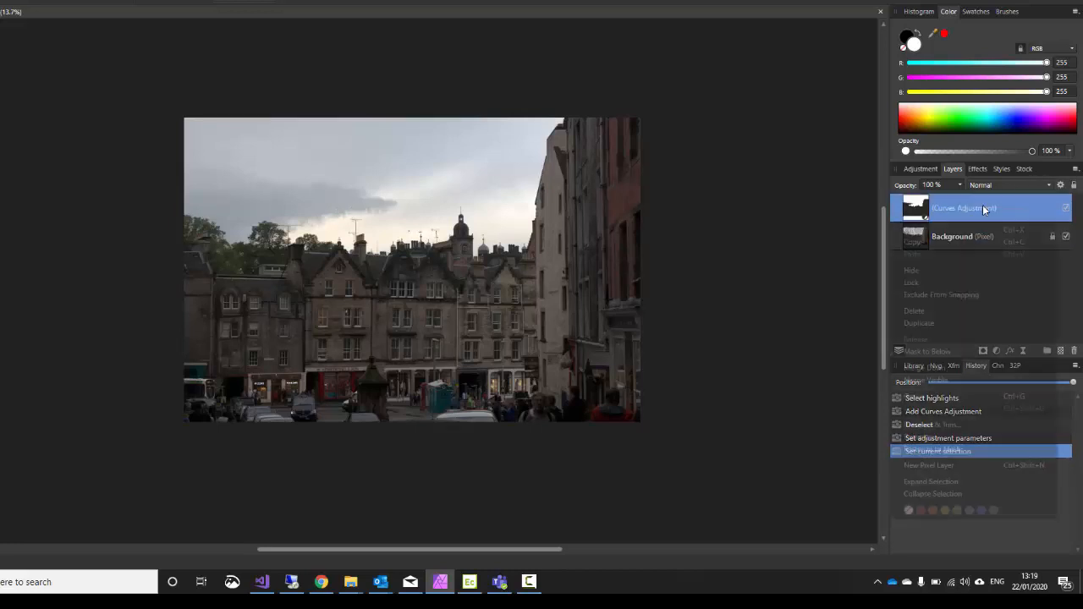
pyautogui.click(929, 312)
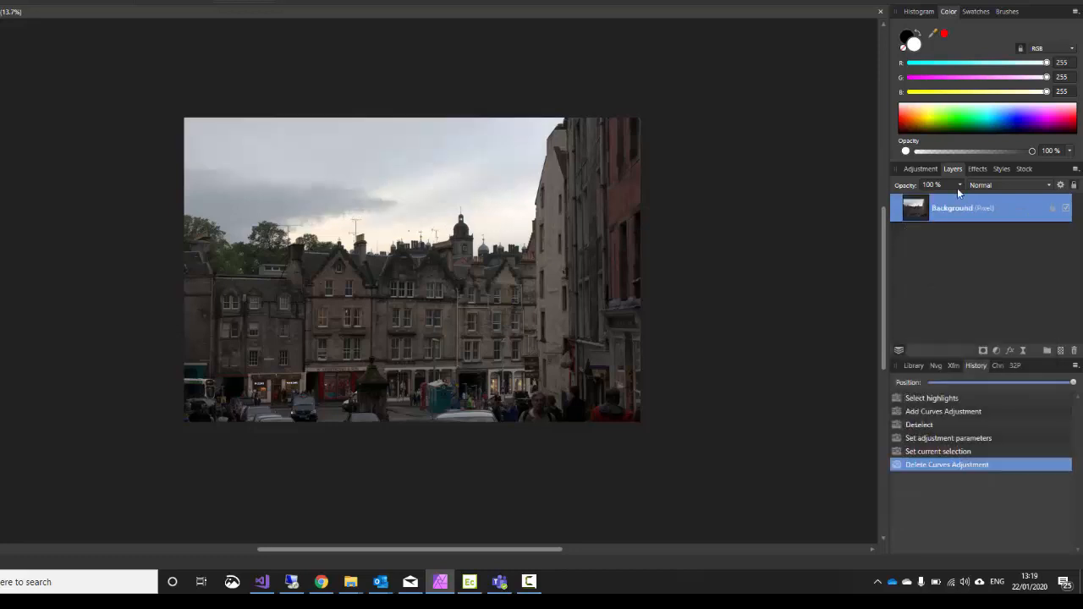
pyautogui.click(127, 1)
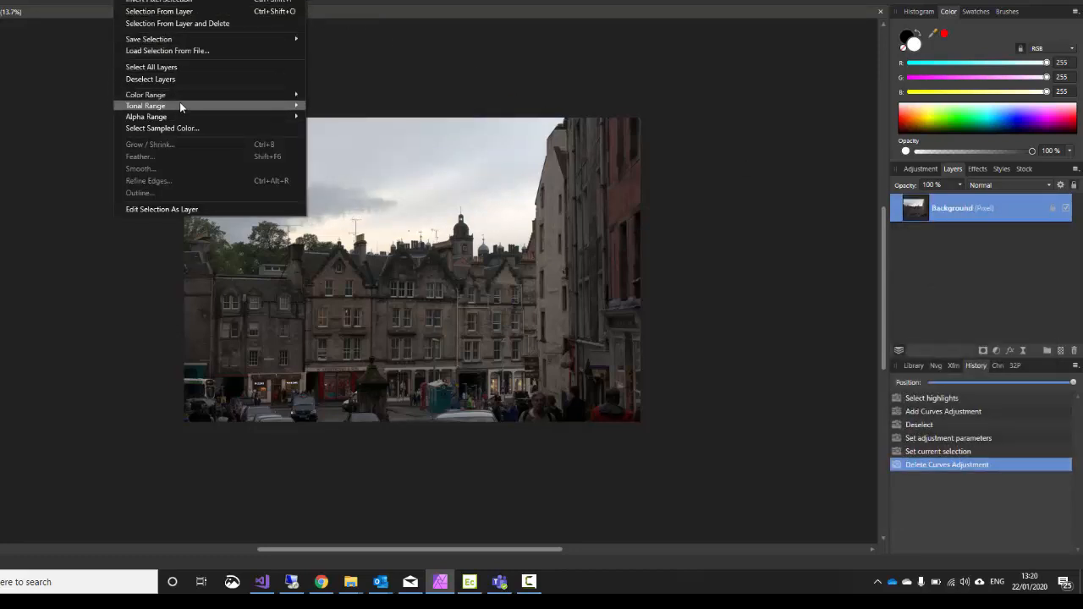
pyautogui.moveTo(250, 107)
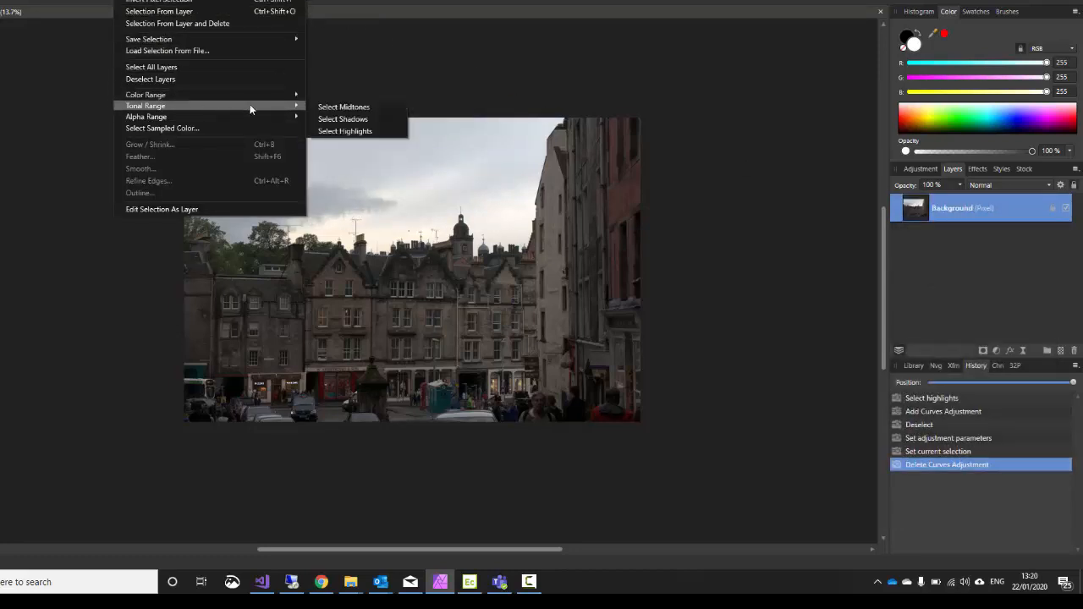
pyautogui.click(363, 120)
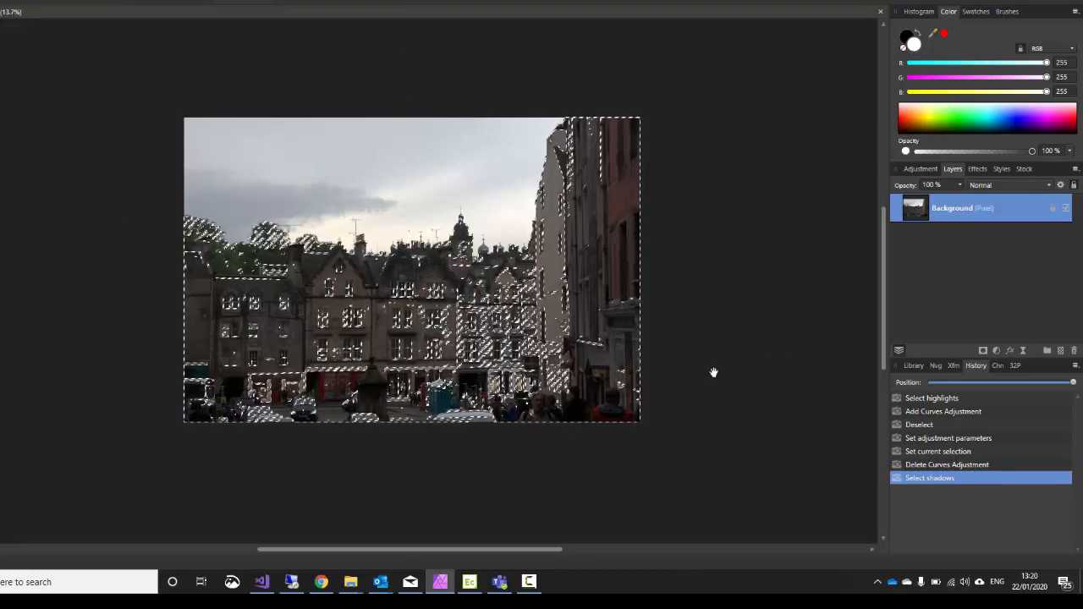
# Step: Add a Curves adjustment to the selected shadows, deselect, and raise the curve near its midpoint to brighten the buildings
pyautogui.click(999, 351)
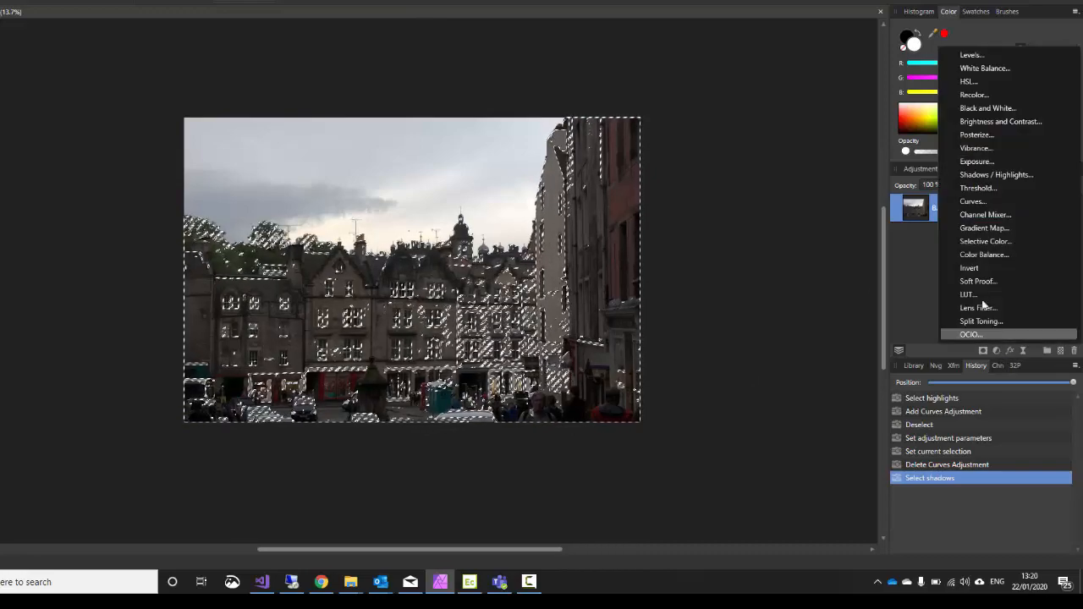
pyautogui.click(986, 203)
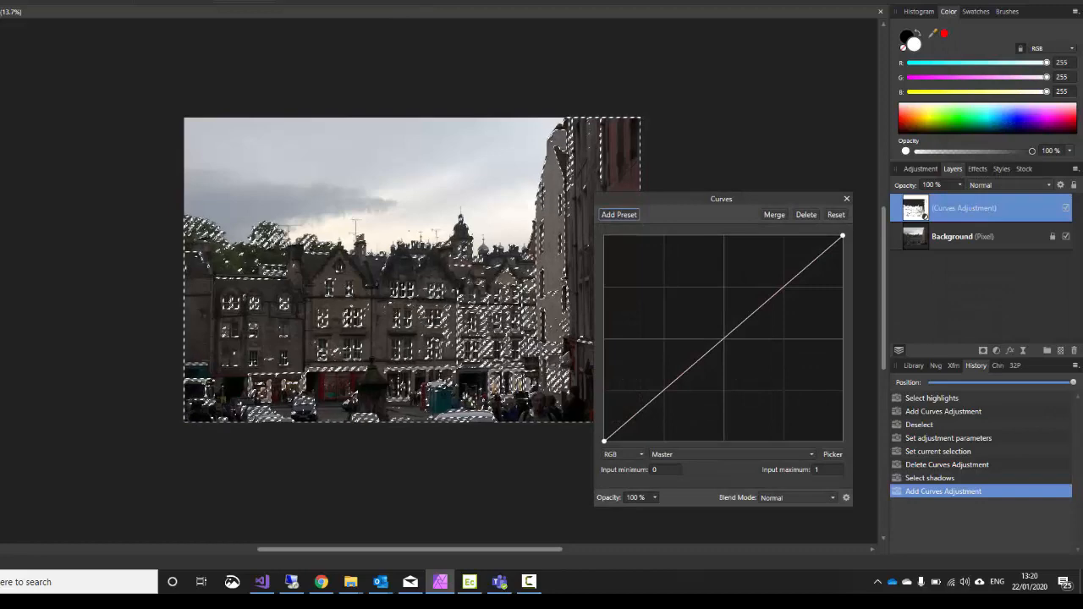
pyautogui.hotkey('ctrl', 'd')
pyautogui.scroll(2, 491, 293)
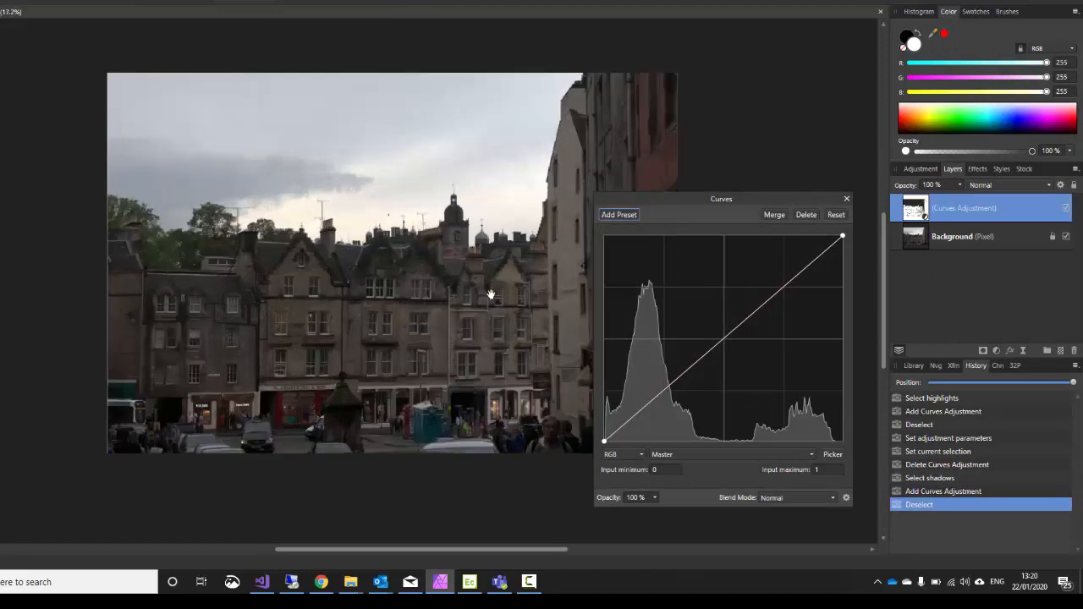
pyautogui.moveTo(476, 292); pyautogui.dragTo(289, 203)
pyautogui.scroll(1, 295, 203)
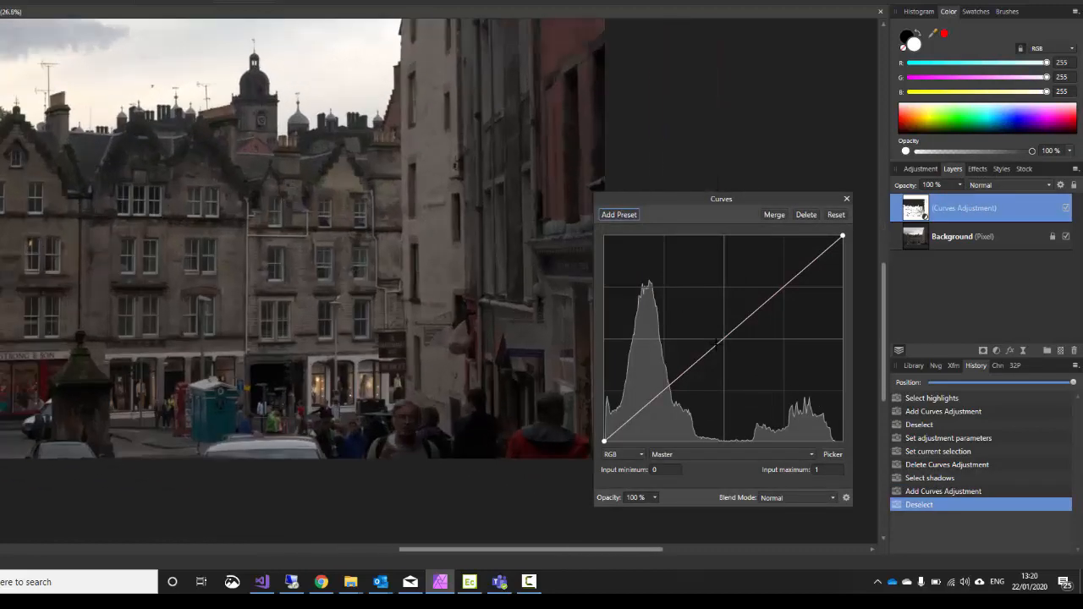
pyautogui.moveTo(716, 343)
pyautogui.mouseDown()
pyautogui.moveTo(708, 353)
pyautogui.moveTo(693, 330)
pyautogui.moveTo(726, 355)
pyautogui.moveTo(701, 337)
pyautogui.mouseUp()
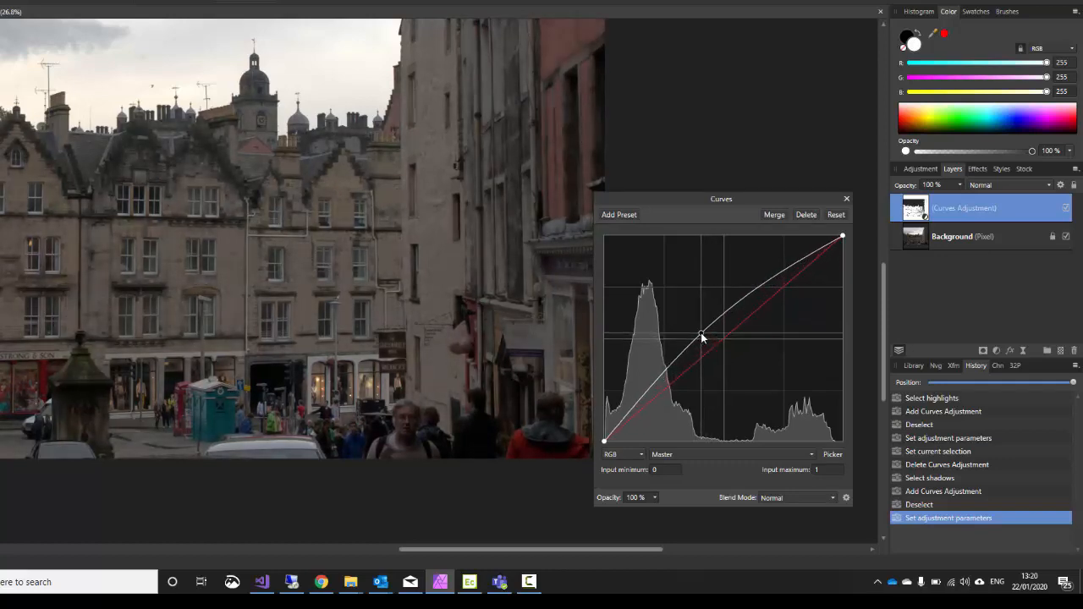
# Step: Soften the raised curve slightly, and move its point down into the darker tones to lift the deep shadows more strongly
pyautogui.moveTo(125, 121); pyautogui.dragTo(313, 311)
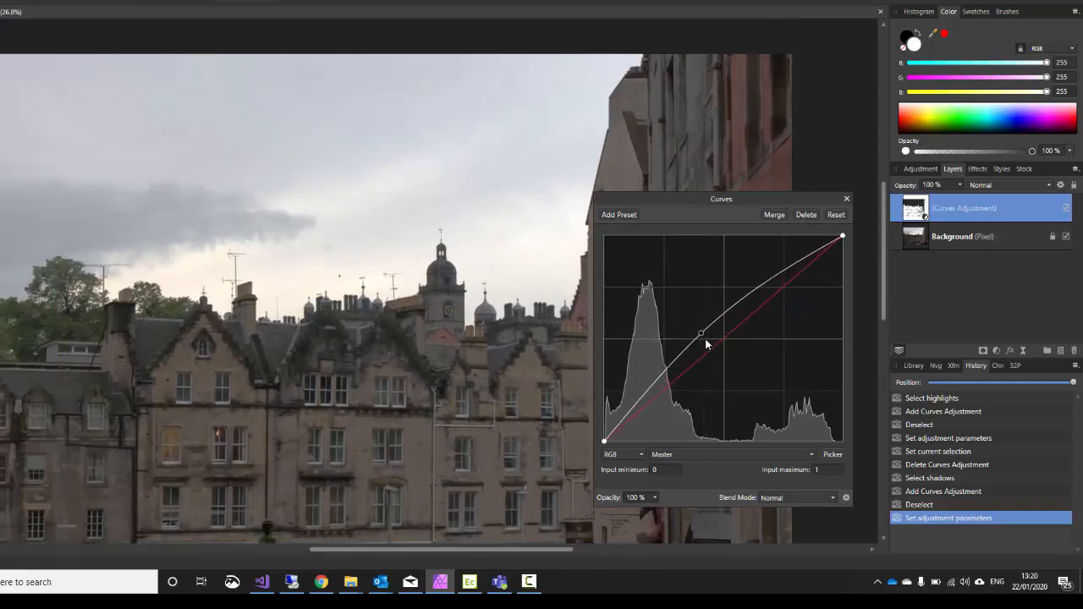
pyautogui.moveTo(700, 335)
pyautogui.mouseDown()
pyautogui.moveTo(746, 369)
pyautogui.moveTo(667, 308)
pyautogui.moveTo(739, 373)
pyautogui.moveTo(690, 324)
pyautogui.moveTo(704, 343)
pyautogui.mouseUp()
pyautogui.moveTo(455, 373); pyautogui.dragTo(127, 135)
pyautogui.scroll(3, 126, 135)
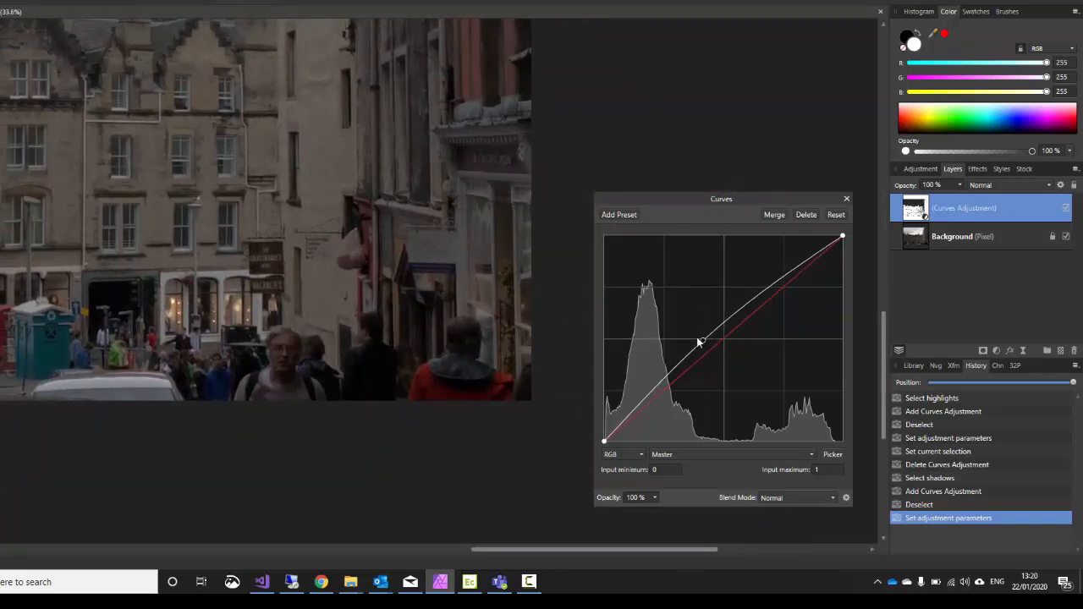
pyautogui.moveTo(699, 341); pyautogui.dragTo(644, 387)
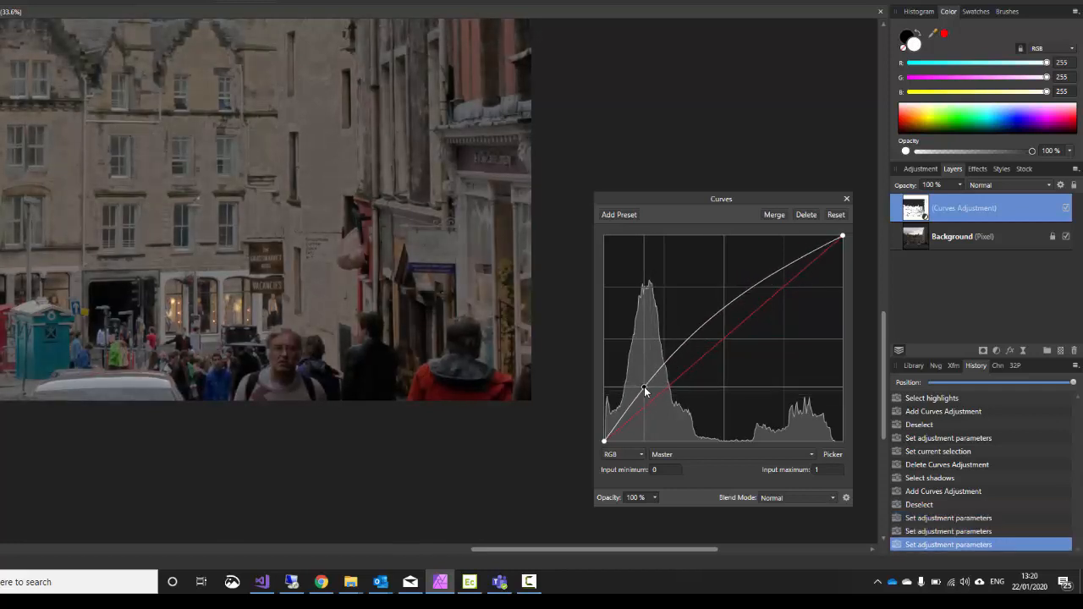
# Step: Add a second point in the brighter part of the curve and pull it slightly down towards the diagonal
pyautogui.moveTo(769, 276); pyautogui.dragTo(773, 288)
pyautogui.scroll(-1, 244, 286)
pyautogui.moveTo(244, 286); pyautogui.dragTo(350, 409)
pyautogui.scroll(-1, 364, 421)
pyautogui.scroll(-2, 350, 408)
pyautogui.moveTo(169, 343); pyautogui.dragTo(229, 305)
pyautogui.scroll(1, 363, 308)
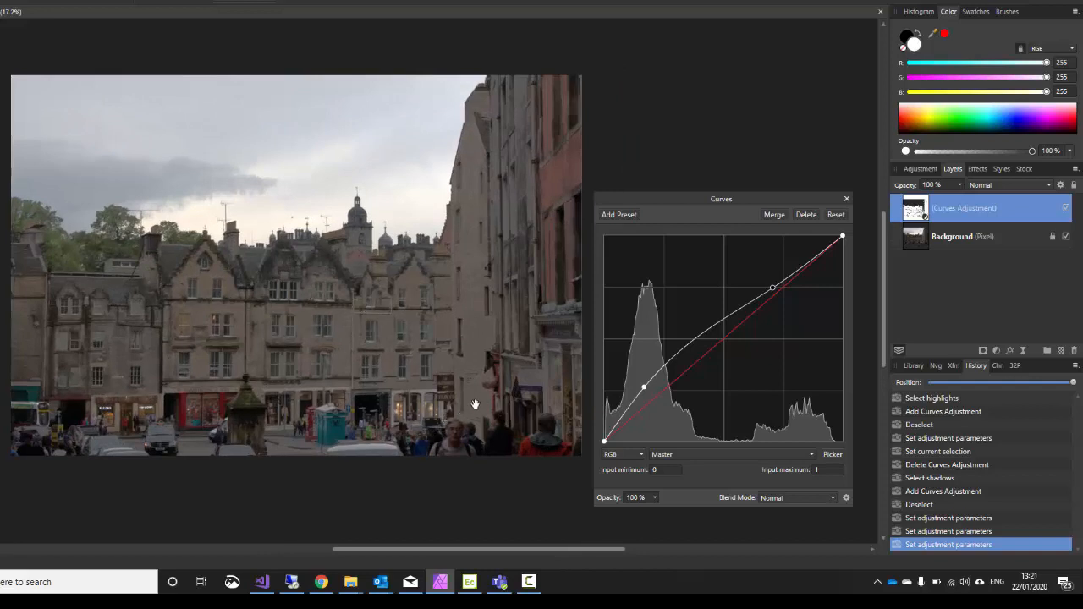
# Step: Reset the shadows curve and delete its Curves adjustment layer
pyautogui.click(837, 215)
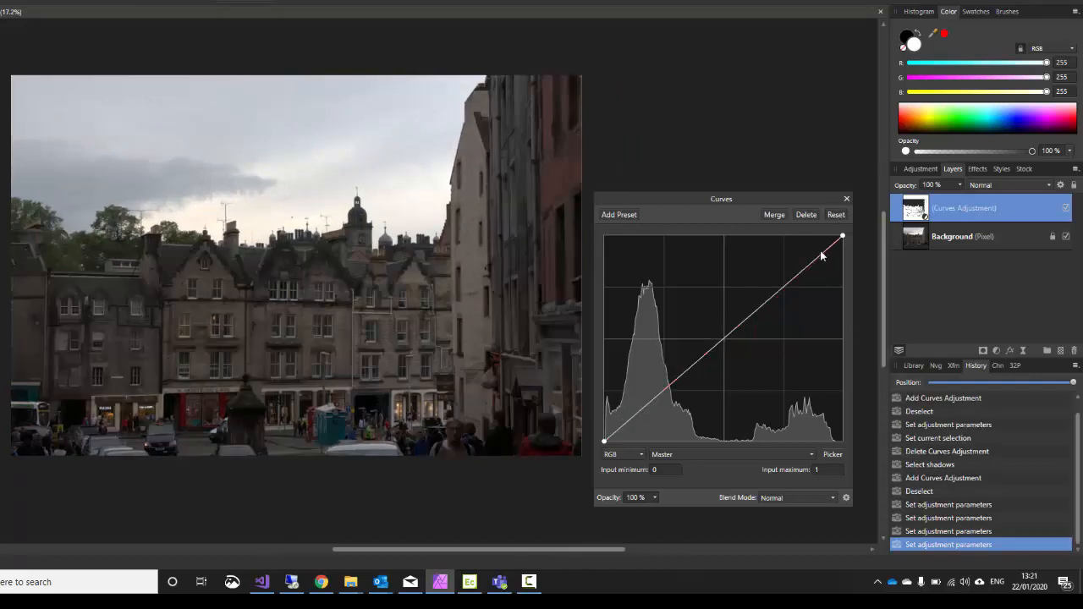
pyautogui.click(846, 200)
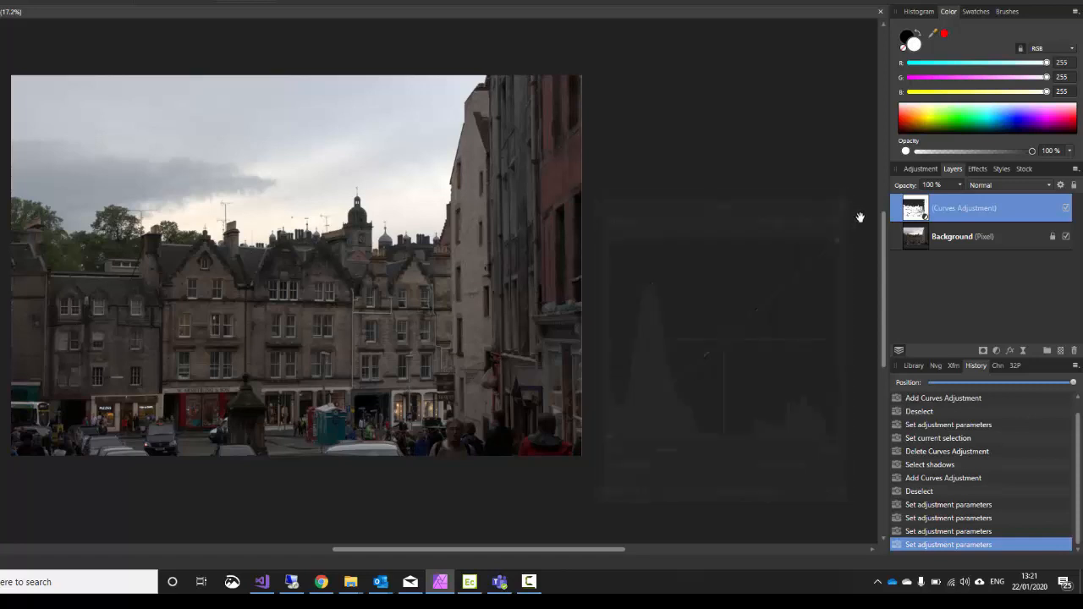
pyautogui.rightClick(947, 213)
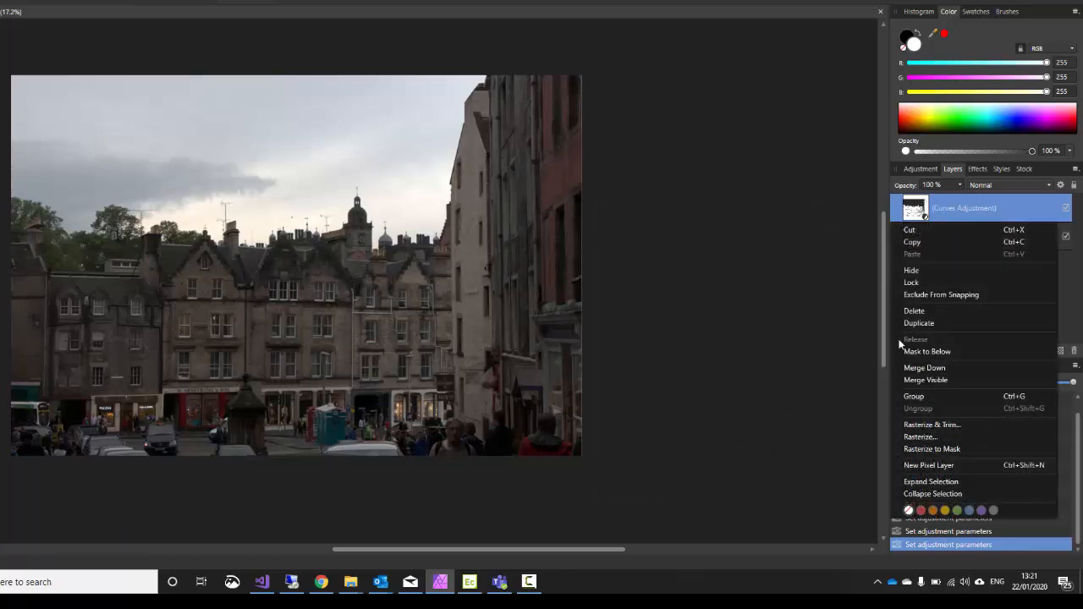
pyautogui.click(921, 313)
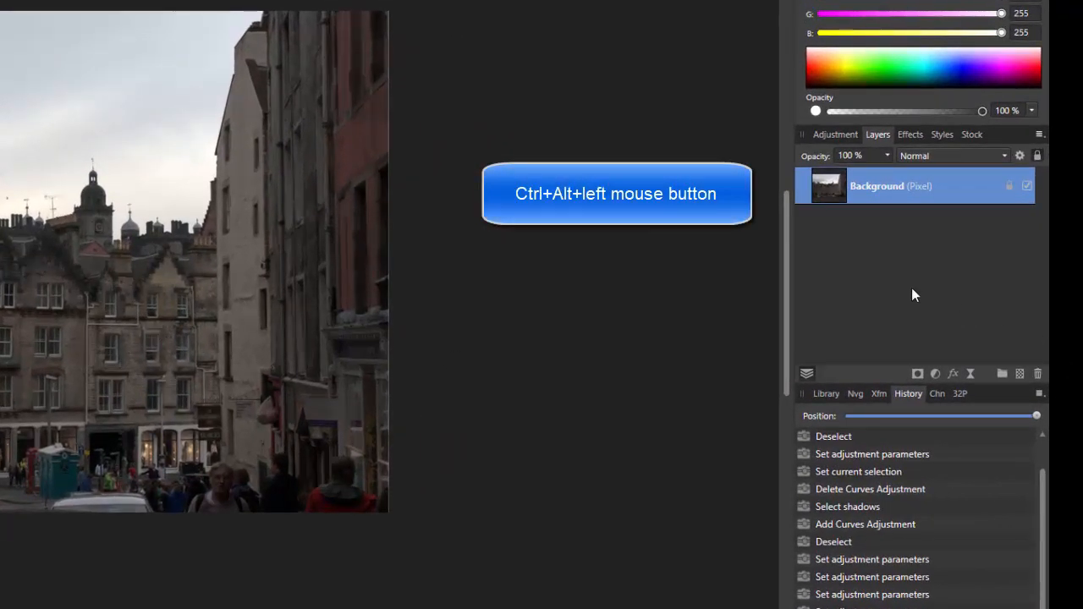
# Step: Load the luminosity of the Background layer as a pixel selection
pyautogui.keyDown('ctrl'); pyautogui.keyDown('alt'); pyautogui.click(831, 185); pyautogui.keyUp('alt'); pyautogui.keyUp('ctrl')
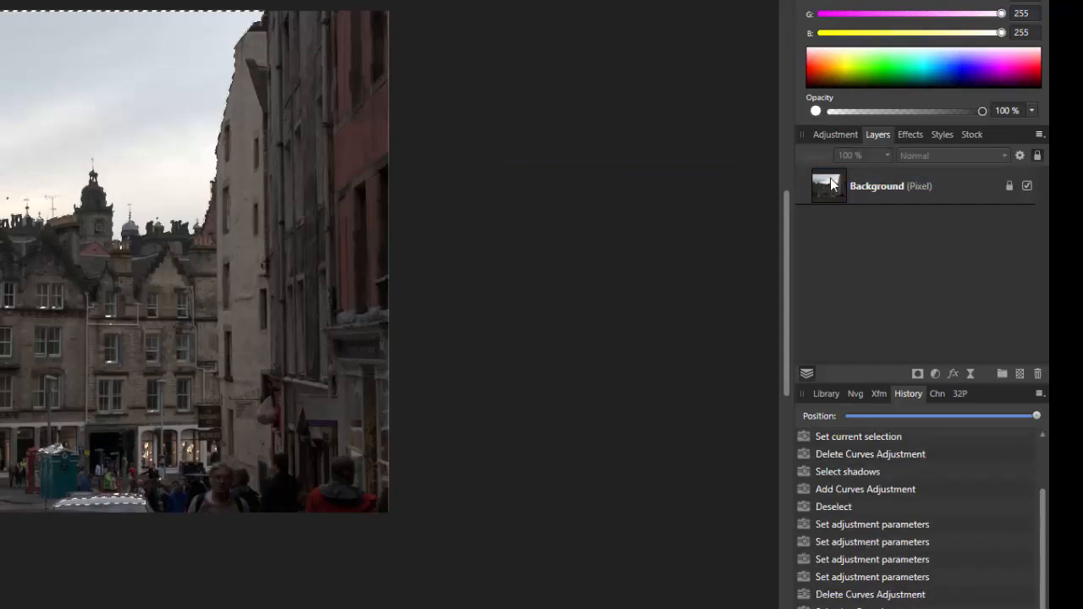
pyautogui.press('Delete')
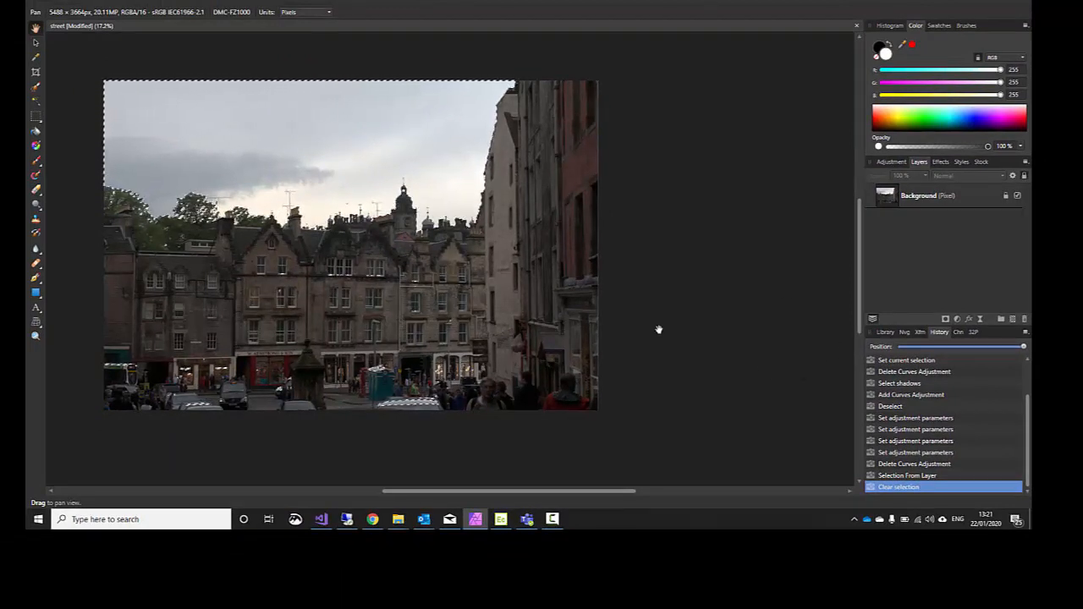
# Step: Add a Curves adjustment masked by the luminosity selection, and deselect the pixel selection
pyautogui.click(959, 320)
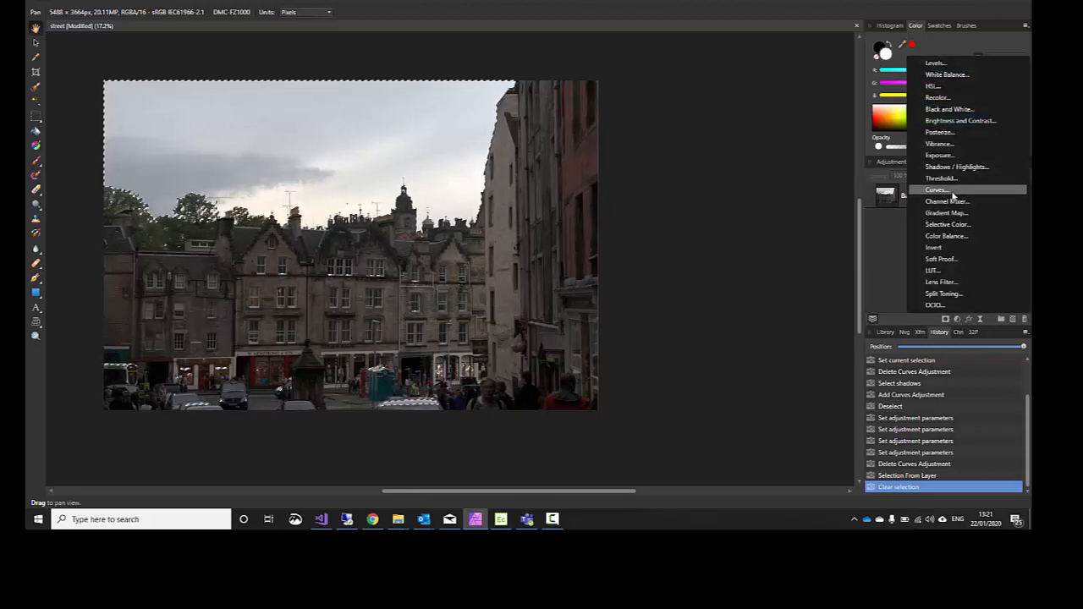
pyautogui.click(941, 192)
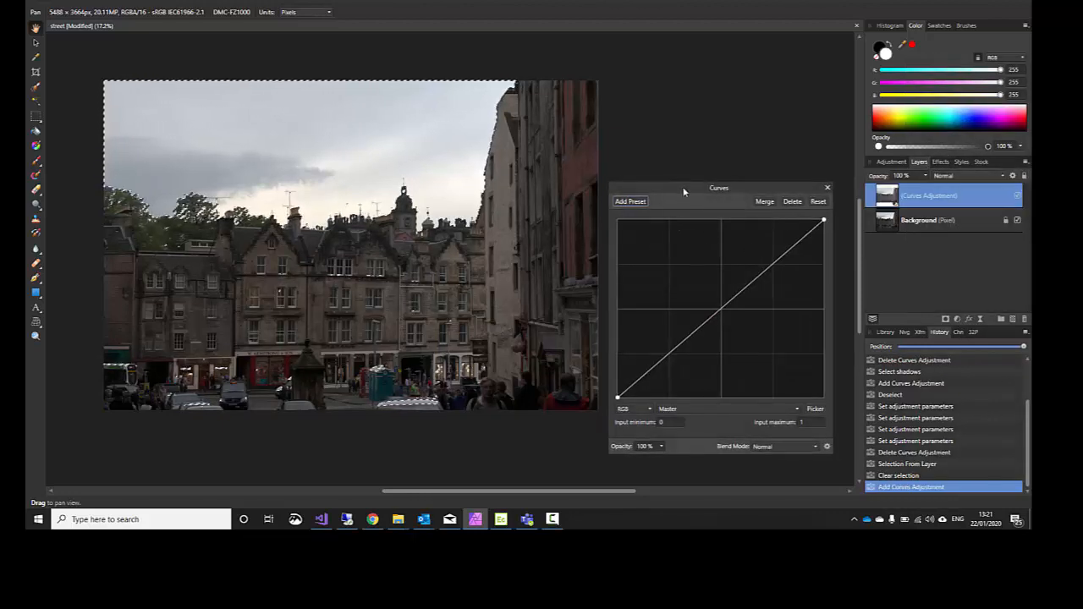
pyautogui.moveTo(680, 188); pyautogui.dragTo(618, 195)
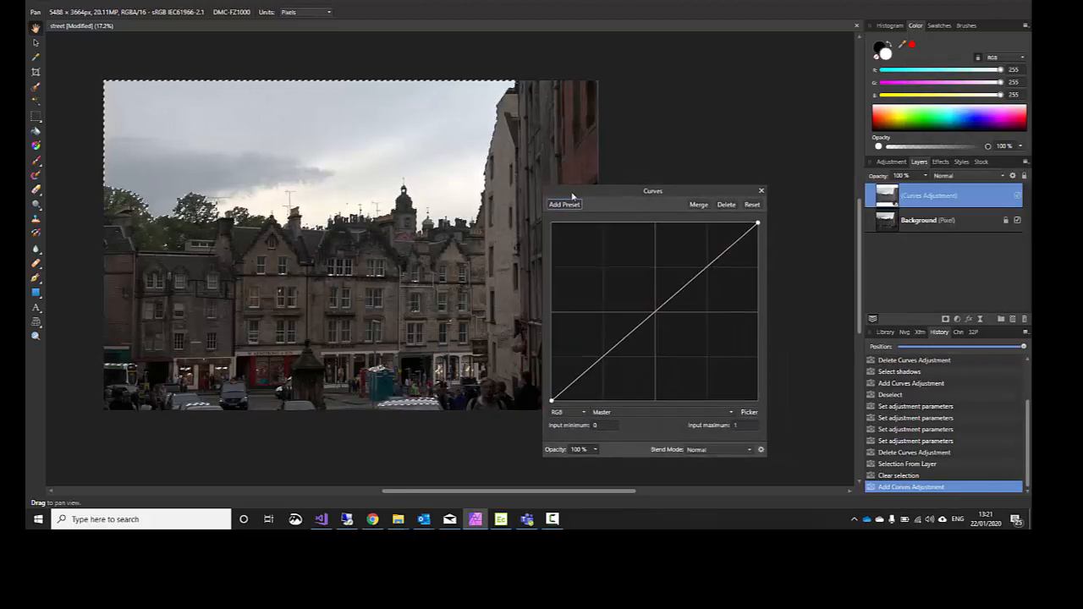
pyautogui.click(452, 1)
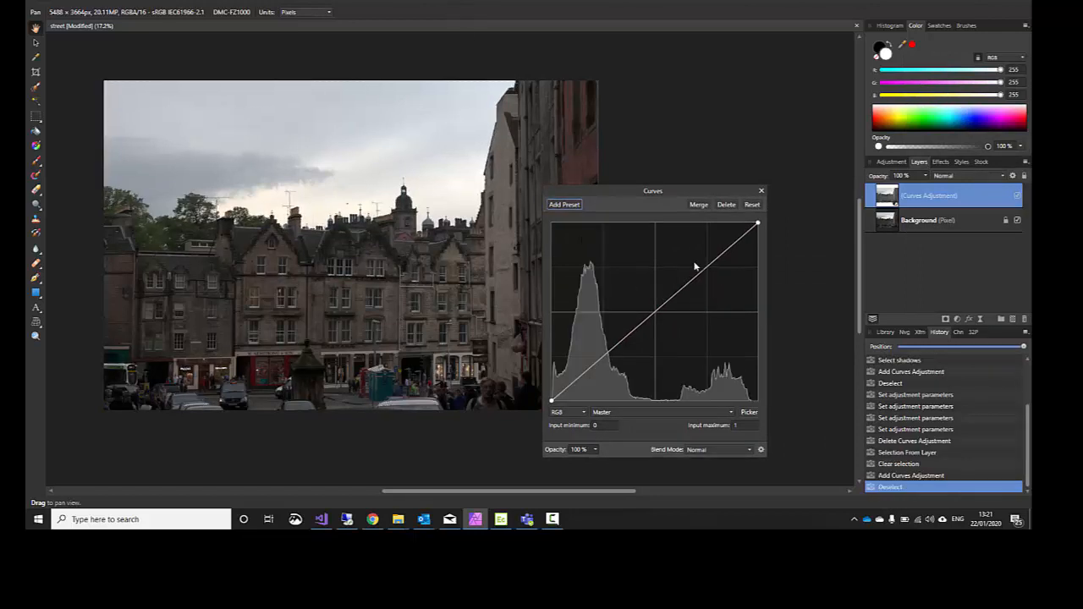
# Step: Pull the bright part of the curve below the diagonal, anchor the midtones back near it, and close the curve settings
pyautogui.moveTo(707, 268)
pyautogui.mouseDown()
pyautogui.moveTo(723, 292)
pyautogui.moveTo(707, 265)
pyautogui.moveTo(719, 285)
pyautogui.moveTo(716, 270)
pyautogui.mouseUp()
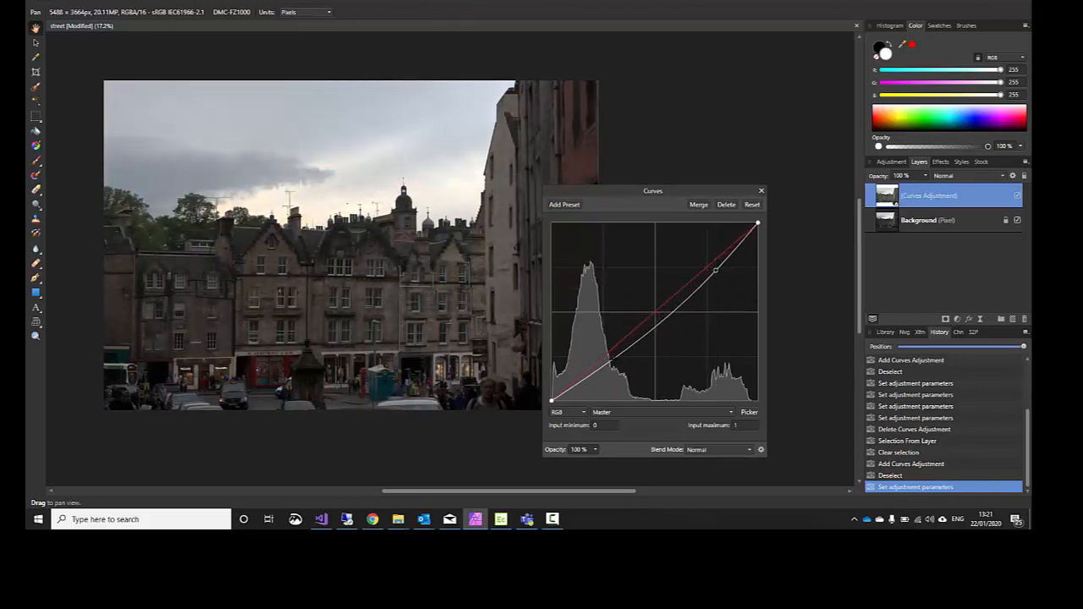
pyautogui.moveTo(613, 363); pyautogui.dragTo(634, 330)
pyautogui.moveTo(671, 190); pyautogui.dragTo(704, 171)
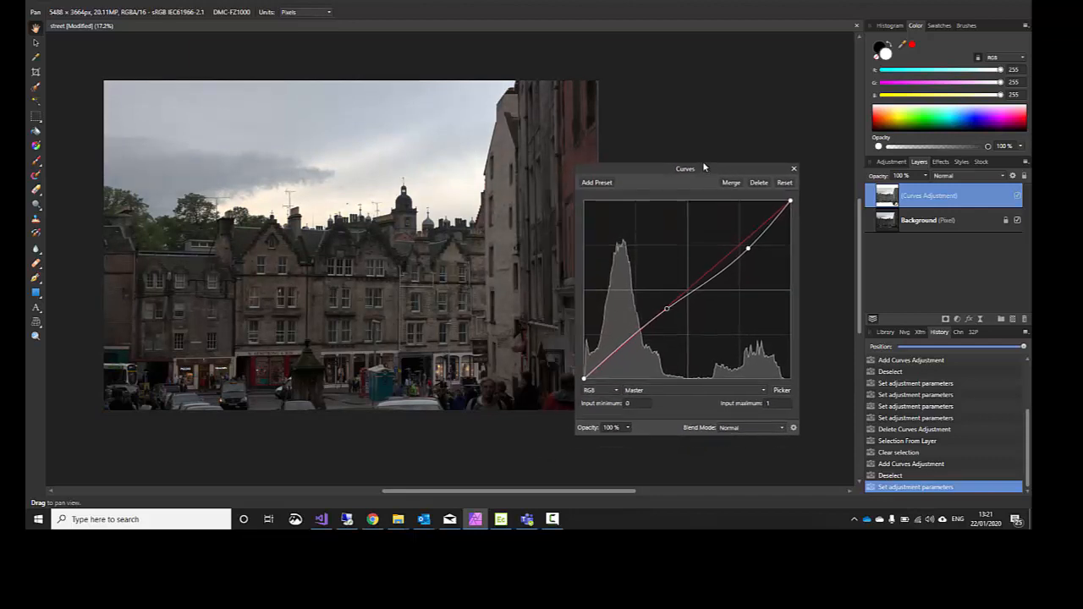
pyautogui.click(793, 174)
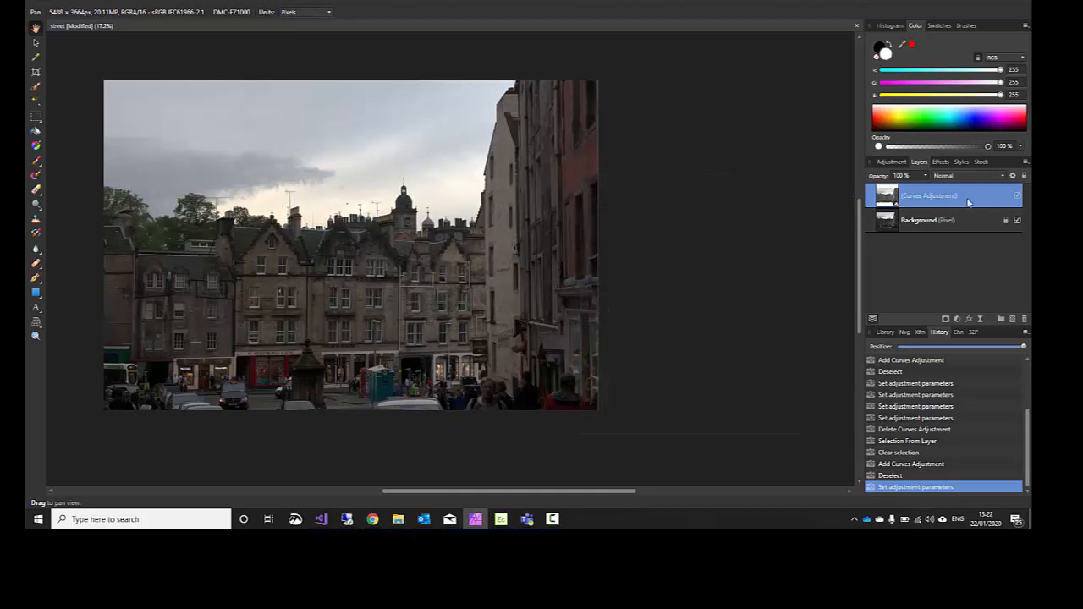
# Step: View the Curves adjustment's luminosity mask in greyscale, and return to the normal image by selecting the Background layer
pyautogui.click(894, 200)
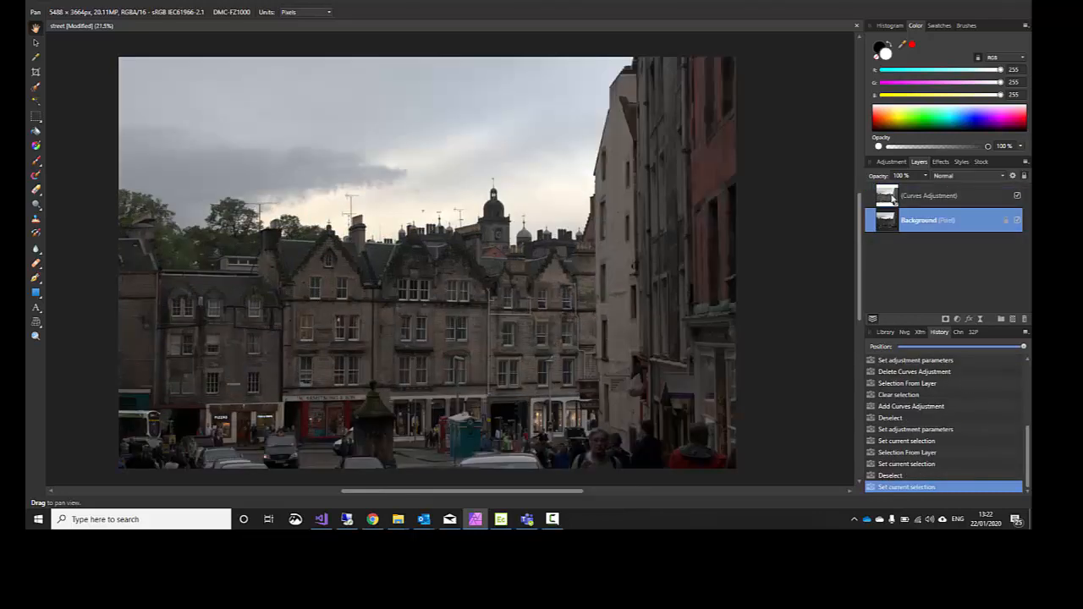
pyautogui.click(893, 199)
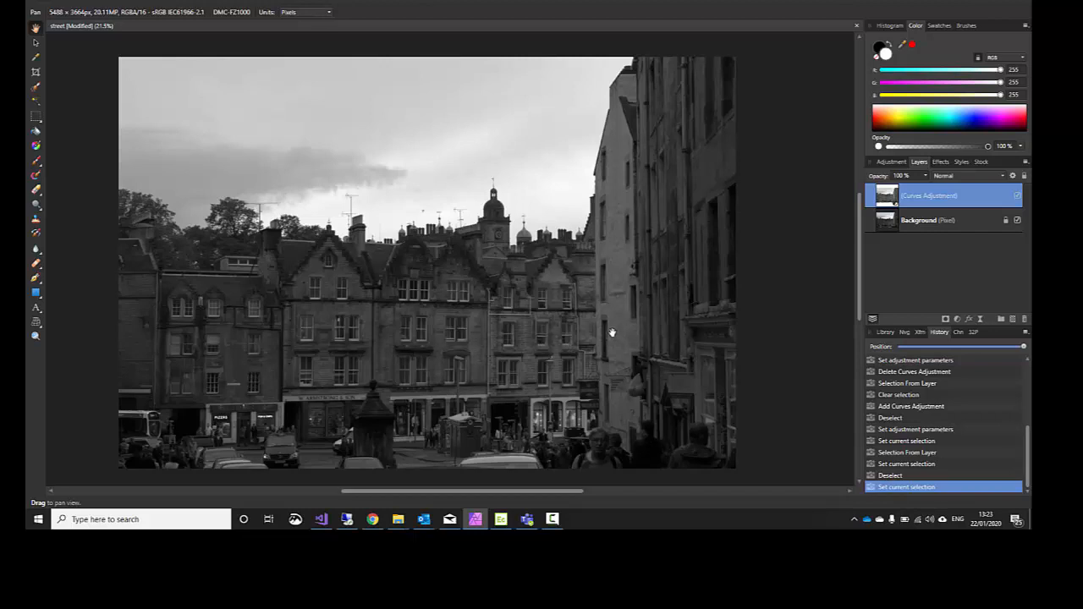
pyautogui.click(887, 221)
# Step: Reopen the Curves adjustment's settings and reset its curve to a straight line
pyautogui.doubleClick(890, 202)
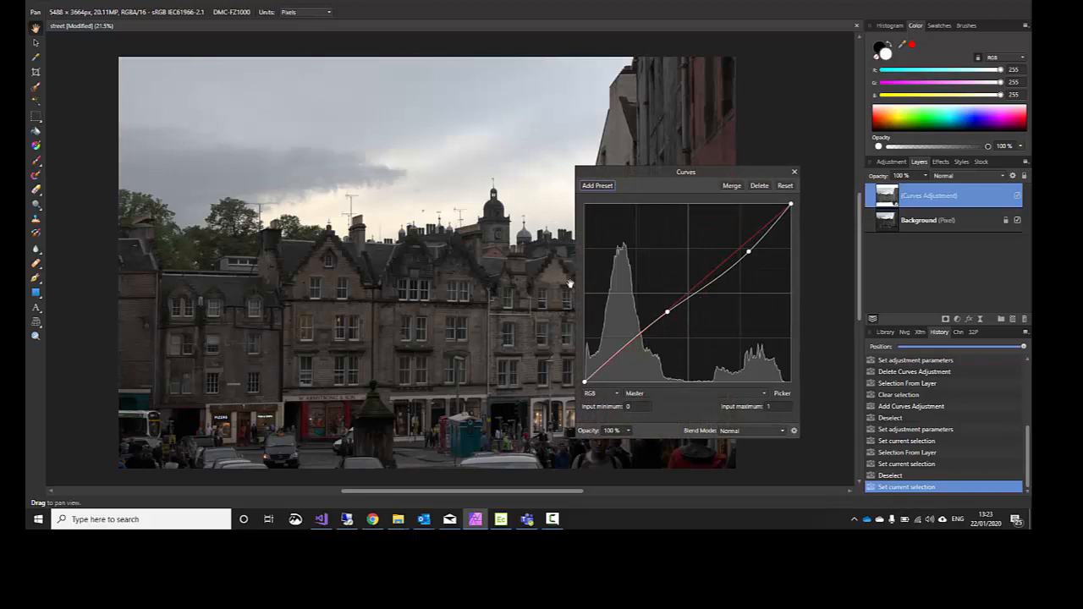
pyautogui.moveTo(652, 179); pyautogui.dragTo(704, 168)
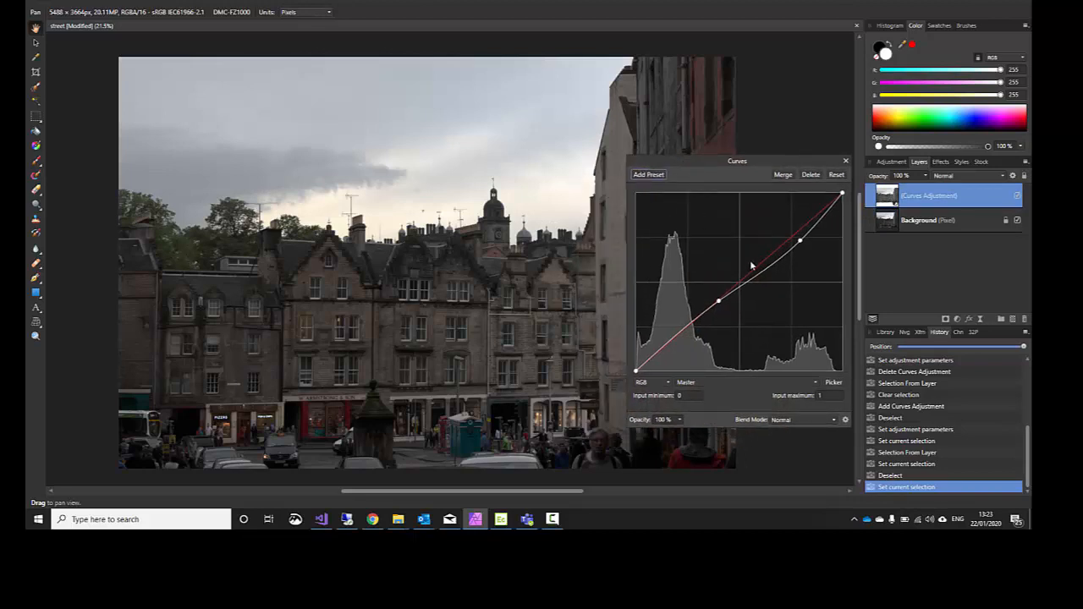
pyautogui.click(834, 175)
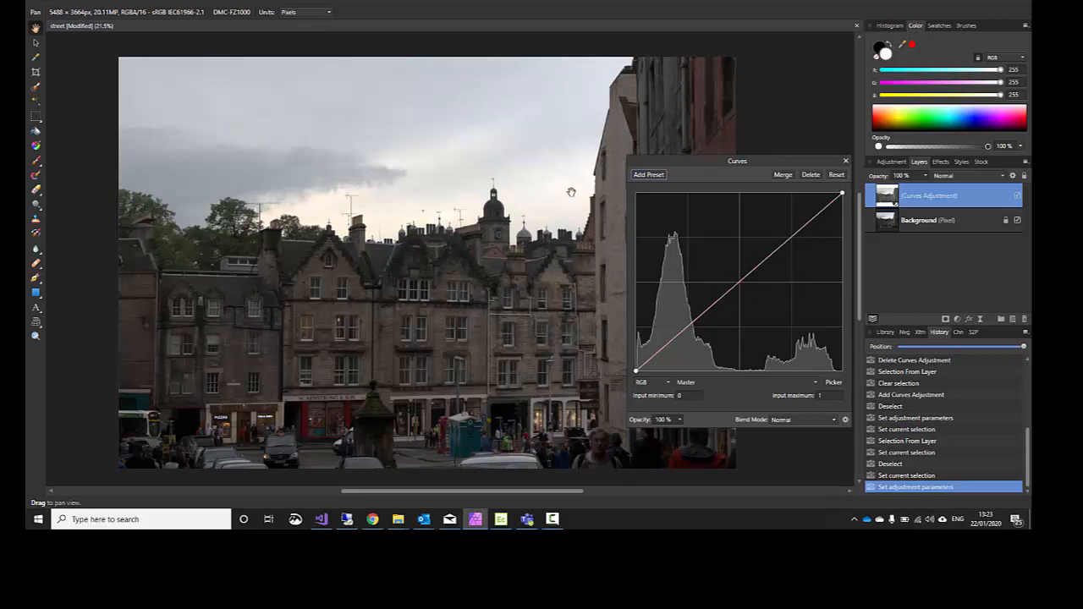
# Step: Pull the highlights of the curve well below the diagonal, and add midtone and shadow points that hold the darker tones near it
pyautogui.click(810, 222)
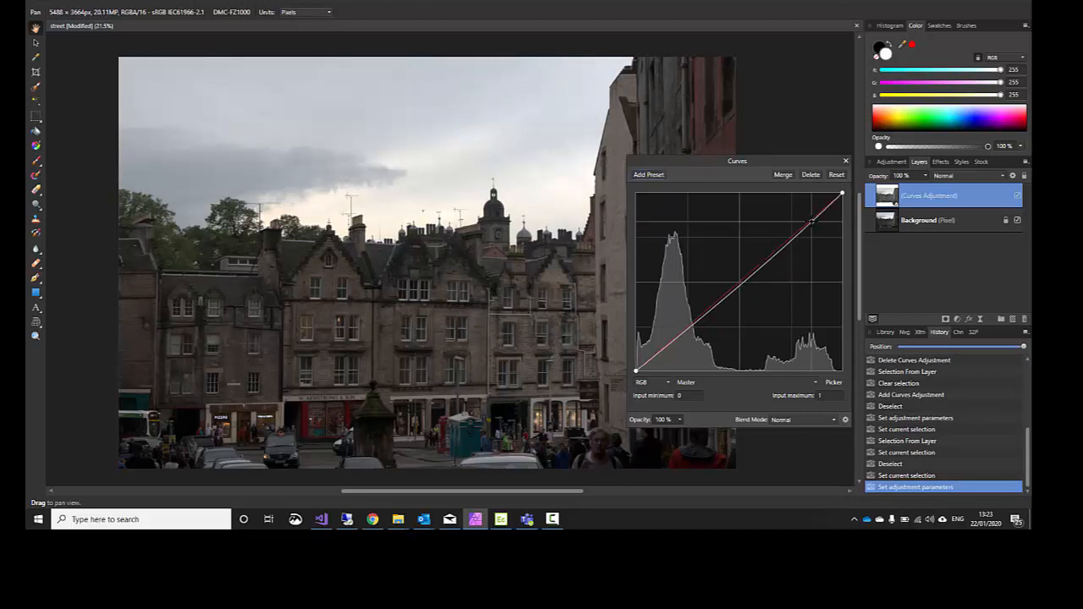
pyautogui.moveTo(810, 222)
pyautogui.mouseDown()
pyautogui.moveTo(817, 254)
pyautogui.moveTo(816, 242)
pyautogui.mouseUp()
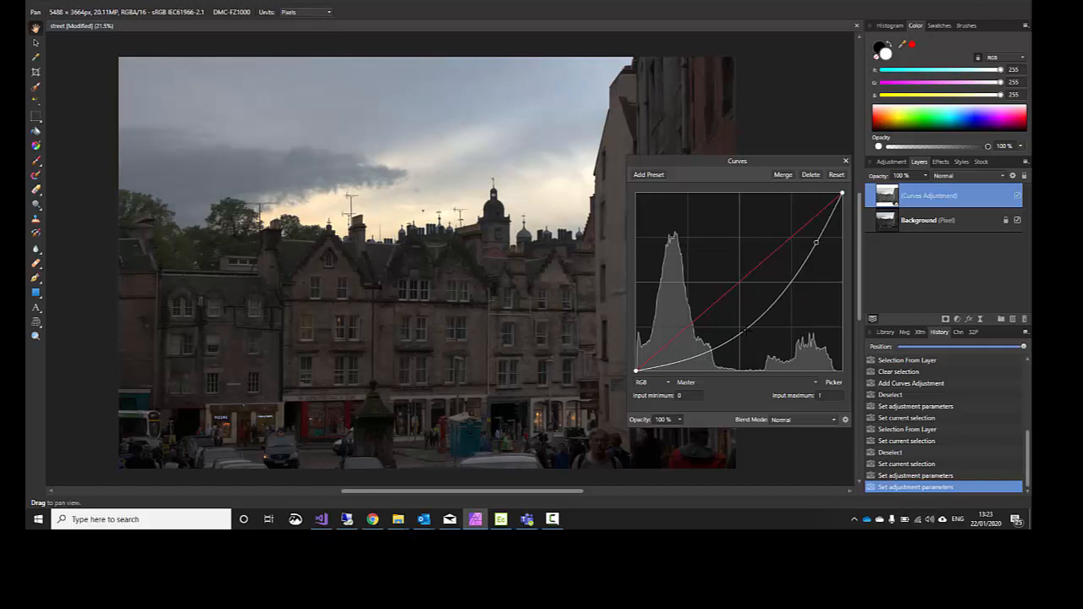
pyautogui.moveTo(746, 330); pyautogui.dragTo(738, 285)
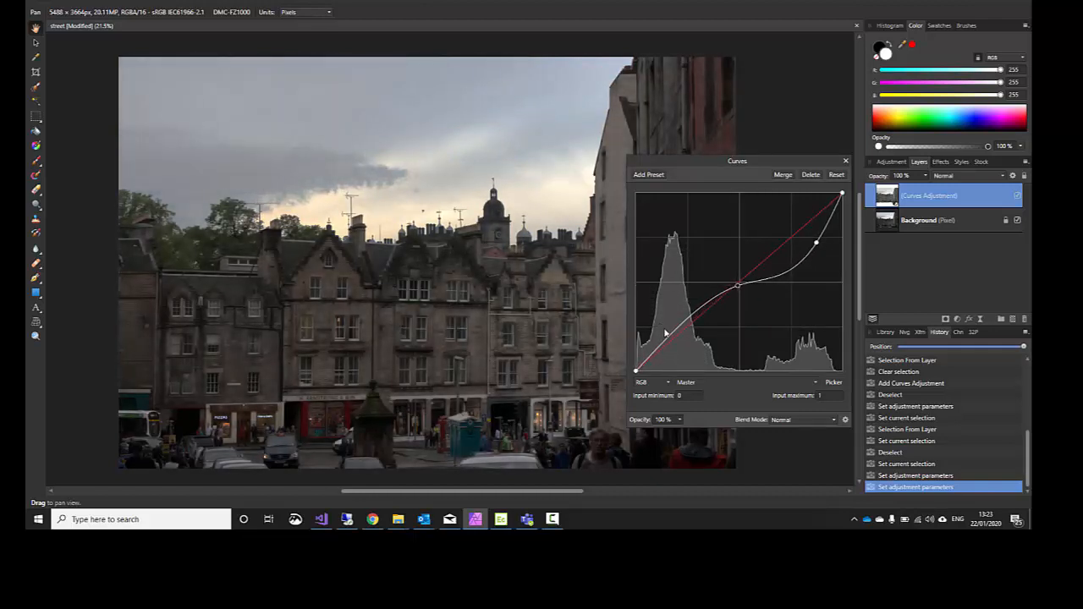
pyautogui.moveTo(678, 324); pyautogui.dragTo(678, 336)
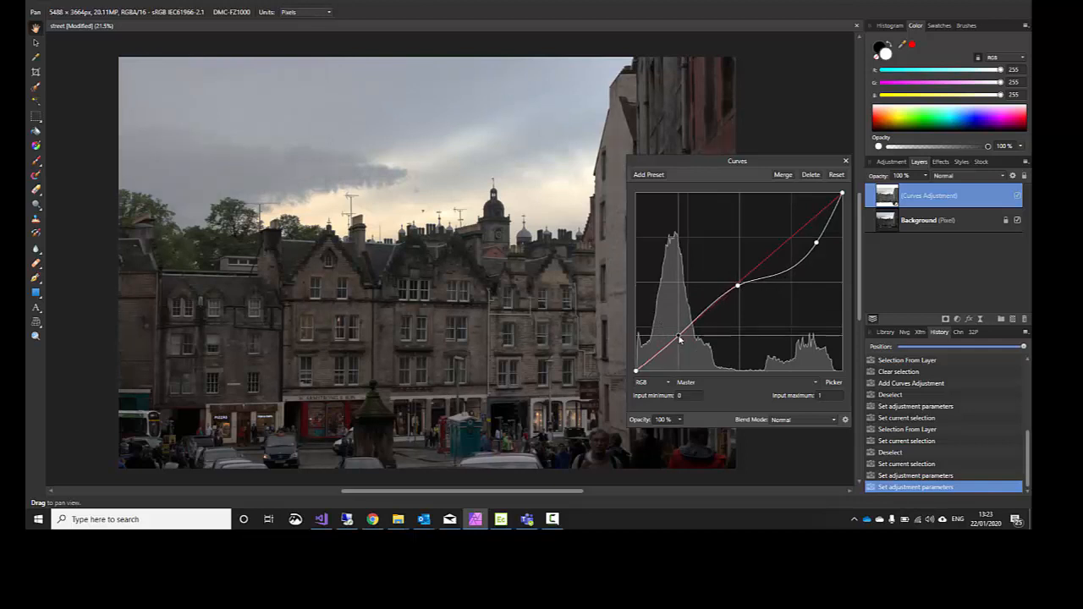
# Step: Ease the highlight point slightly back towards the diagonal to soften the sky darkening, and close the curve settings
pyautogui.moveTo(547, 397); pyautogui.dragTo(622, 312)
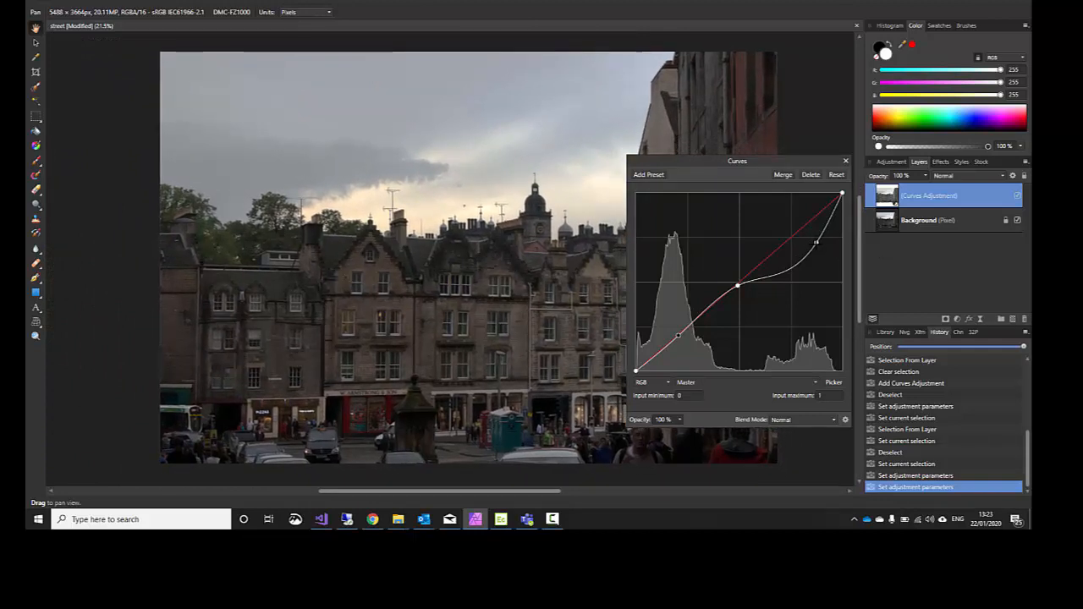
pyautogui.moveTo(817, 242)
pyautogui.mouseDown()
pyautogui.moveTo(812, 255)
pyautogui.moveTo(804, 243)
pyautogui.moveTo(819, 212)
pyautogui.moveTo(816, 261)
pyautogui.moveTo(807, 233)
pyautogui.moveTo(810, 244)
pyautogui.mouseUp()
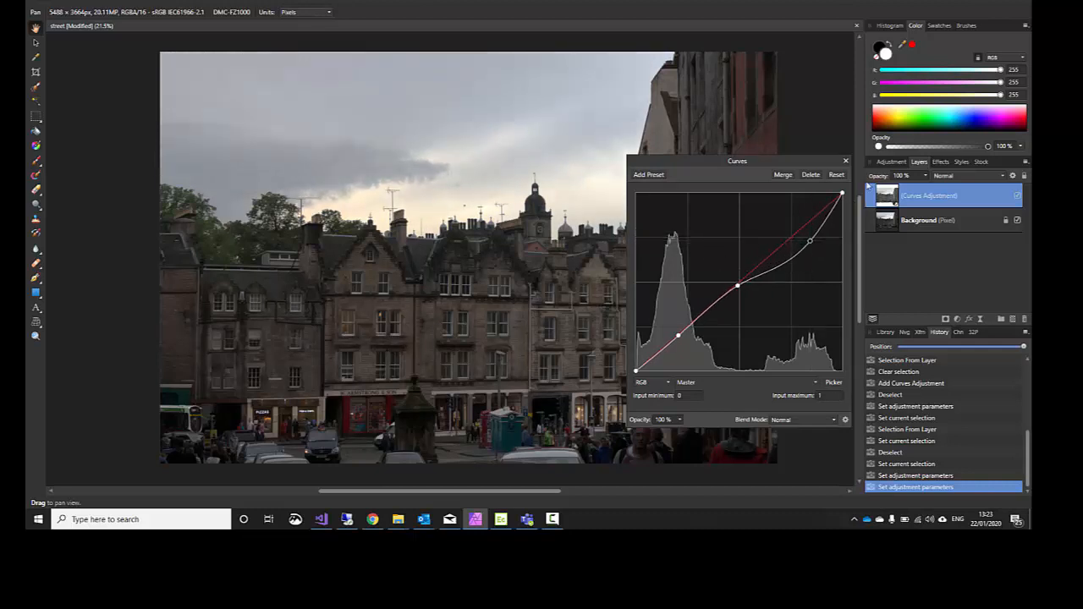
pyautogui.click(846, 162)
# Step: Invert the luminosity mask of the Curves adjustment so that it targets the darker tones
pyautogui.moveTo(375, 296); pyautogui.dragTo(586, 273)
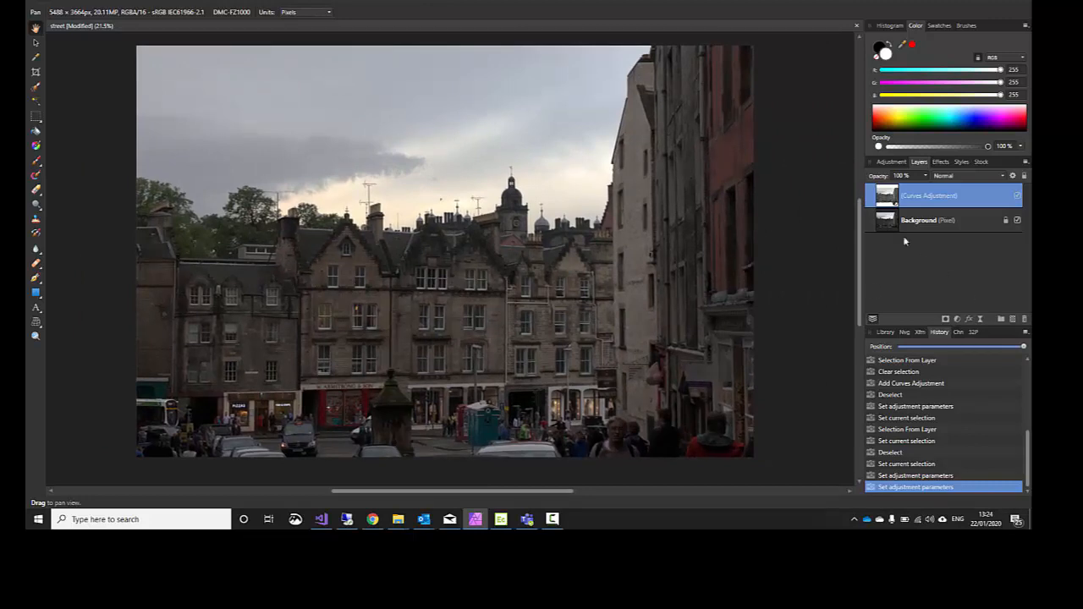
pyautogui.click(895, 196)
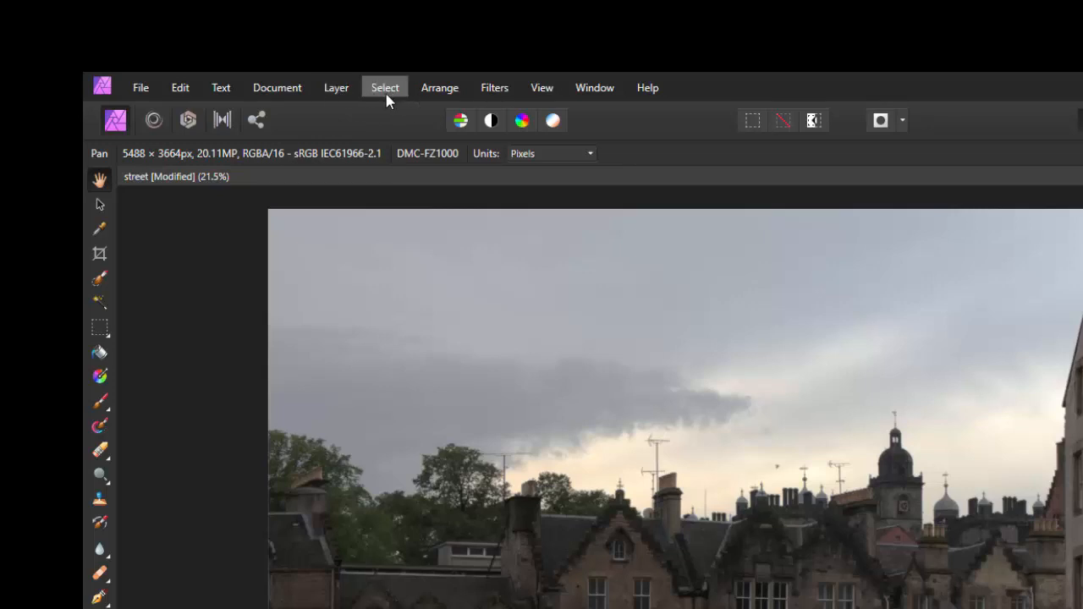
pyautogui.click(340, 90)
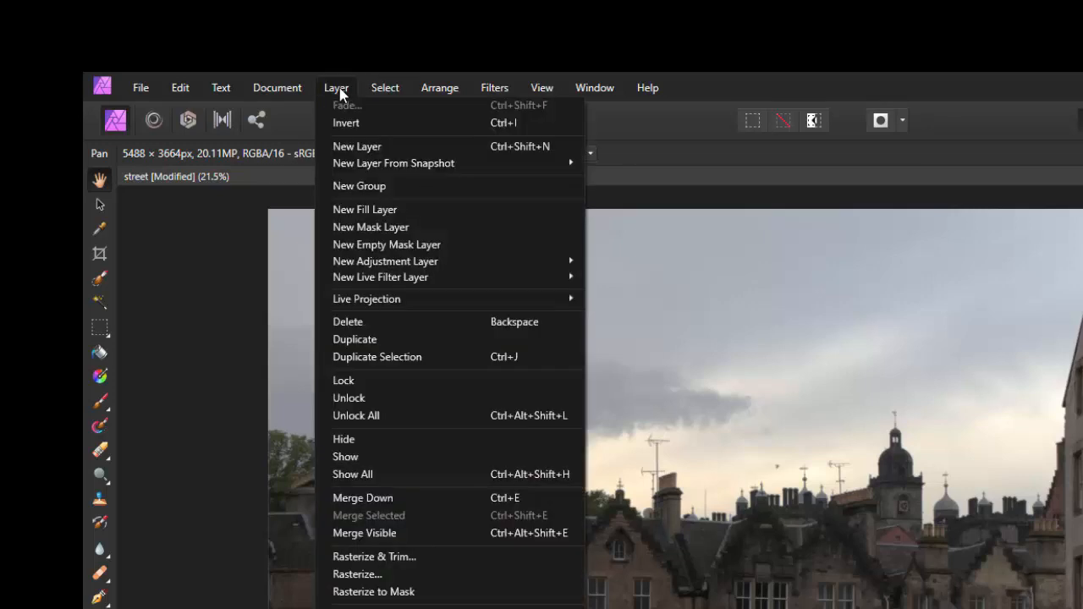
pyautogui.click(363, 125)
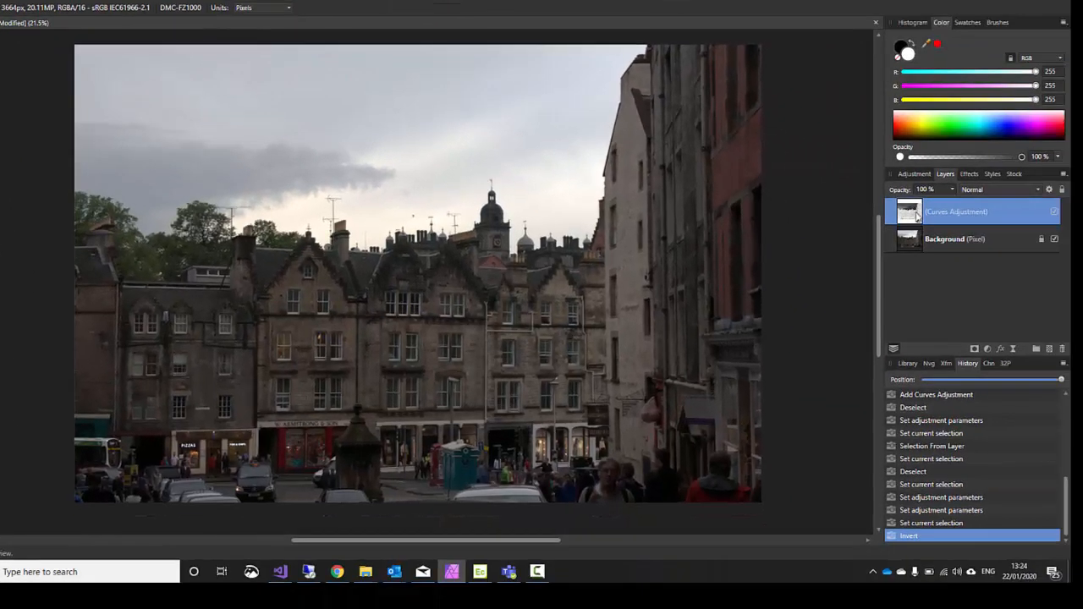
# Step: View the inverted mask in greyscale, return to the normal image, and reselect the Curves adjustment
pyautogui.keyDown('alt'); pyautogui.click(917, 217); pyautogui.keyUp('alt')
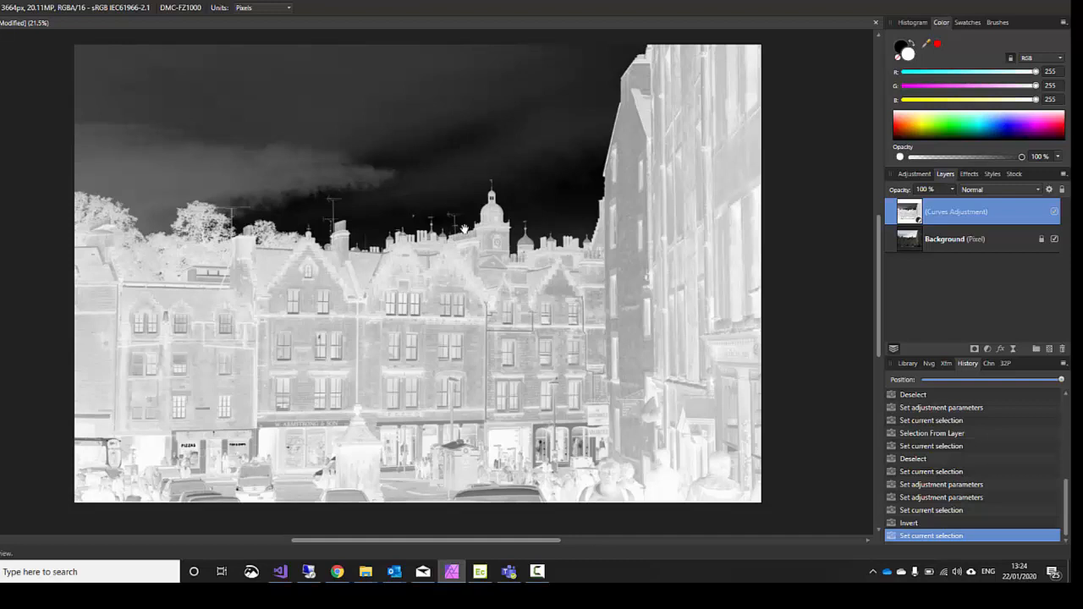
pyautogui.click(917, 244)
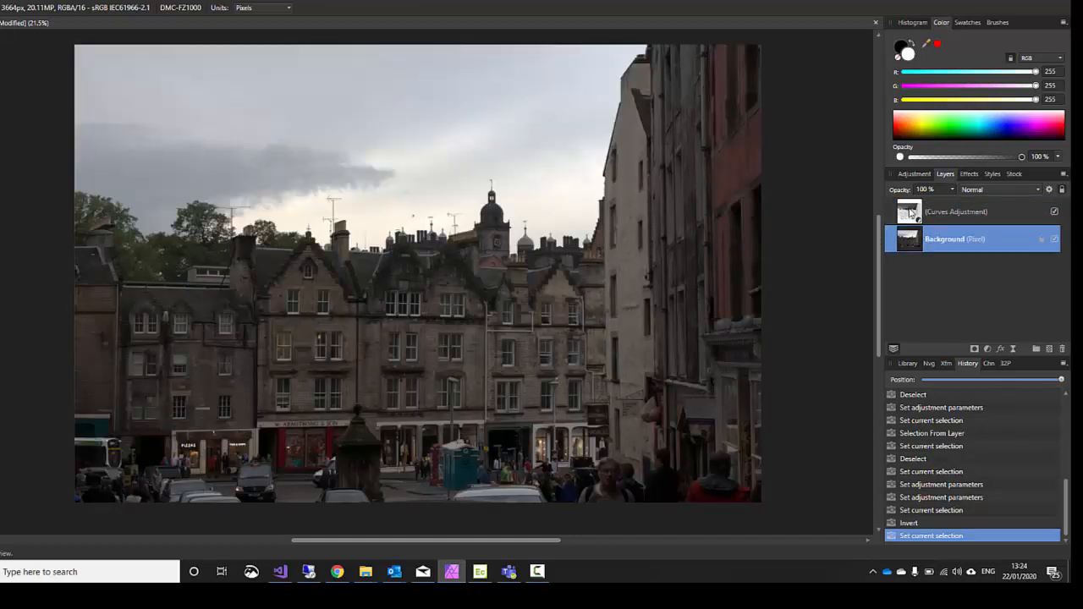
pyautogui.click(911, 211)
# Step: Reset the curve and shape a strong S-curve through the inverted mask, raising the bright tones and lowering the dark ones
pyautogui.doubleClick(915, 215)
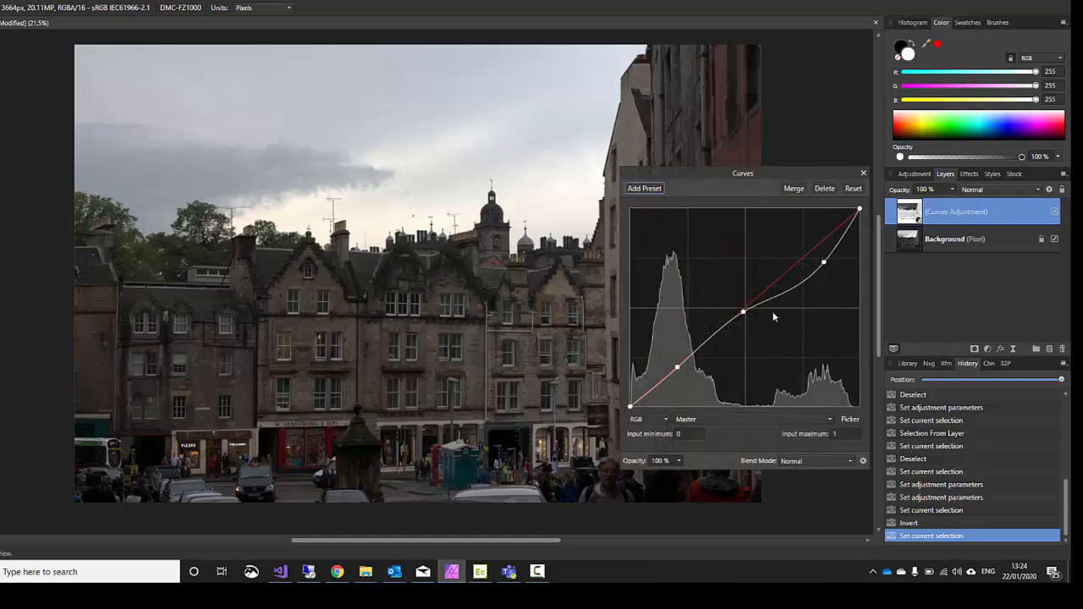
pyautogui.click(853, 189)
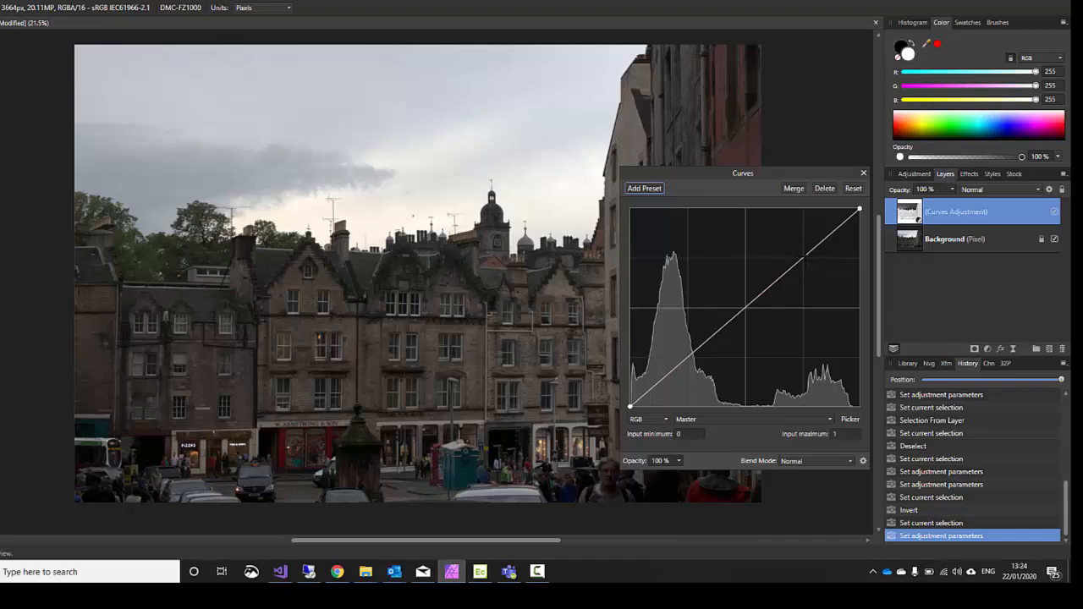
pyautogui.click(803, 257)
pyautogui.moveTo(803, 258)
pyautogui.mouseDown()
pyautogui.moveTo(773, 242)
pyautogui.moveTo(797, 253)
pyautogui.mouseUp()
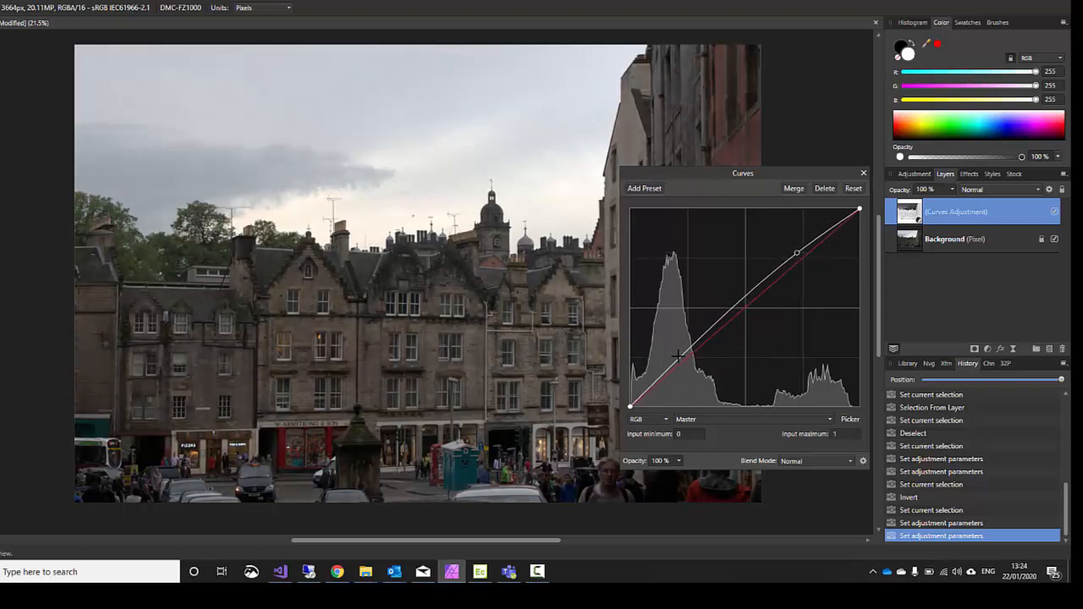
pyautogui.moveTo(678, 356); pyautogui.dragTo(710, 373)
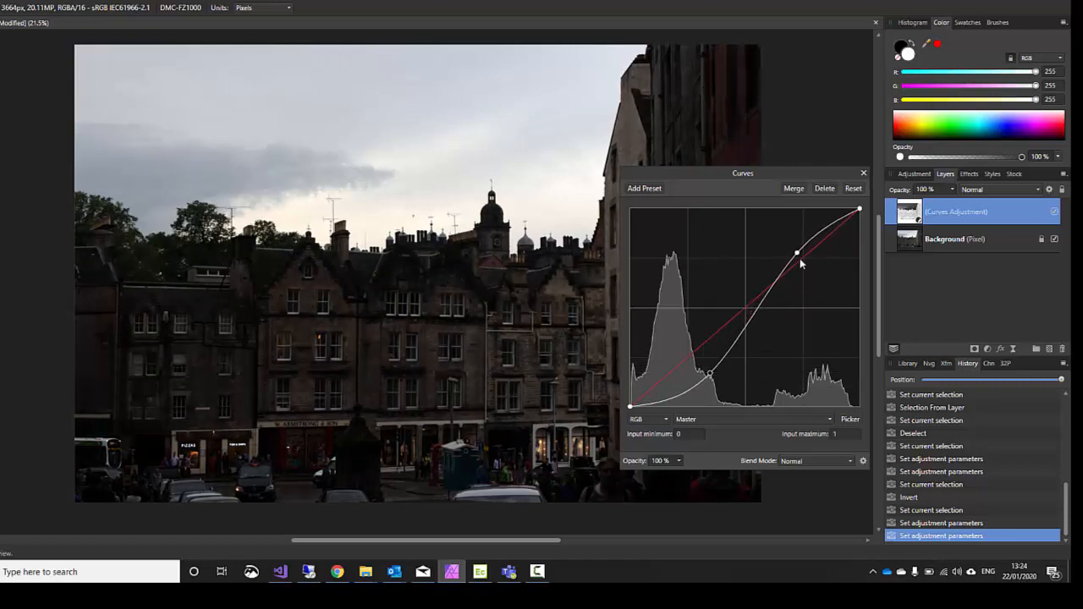
pyautogui.moveTo(790, 261); pyautogui.dragTo(778, 265)
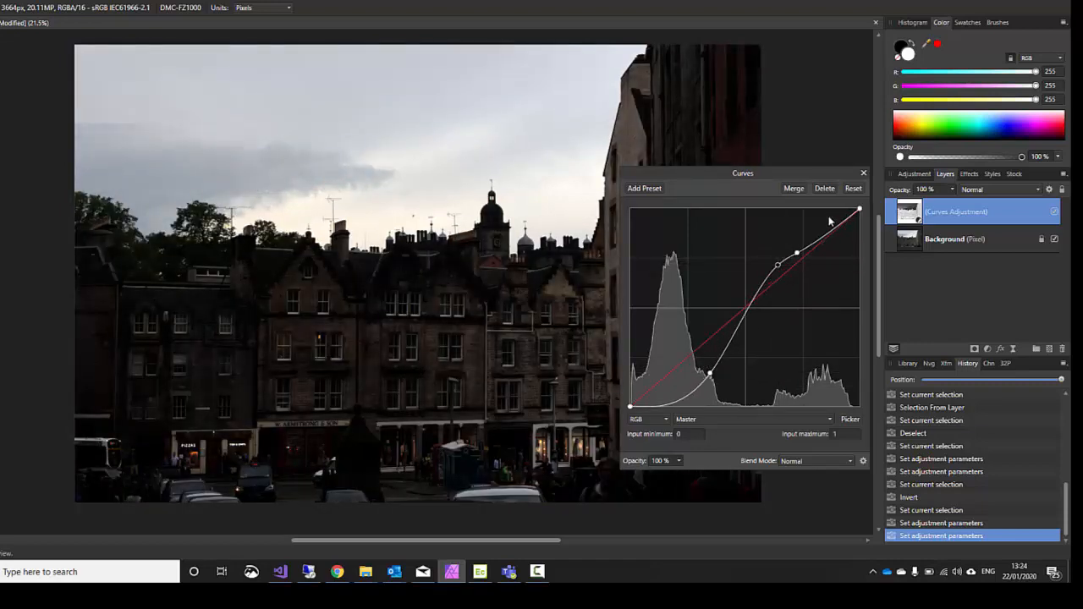
# Step: Reset the Curves adjustment to a straight line and close its settings
pyautogui.click(857, 189)
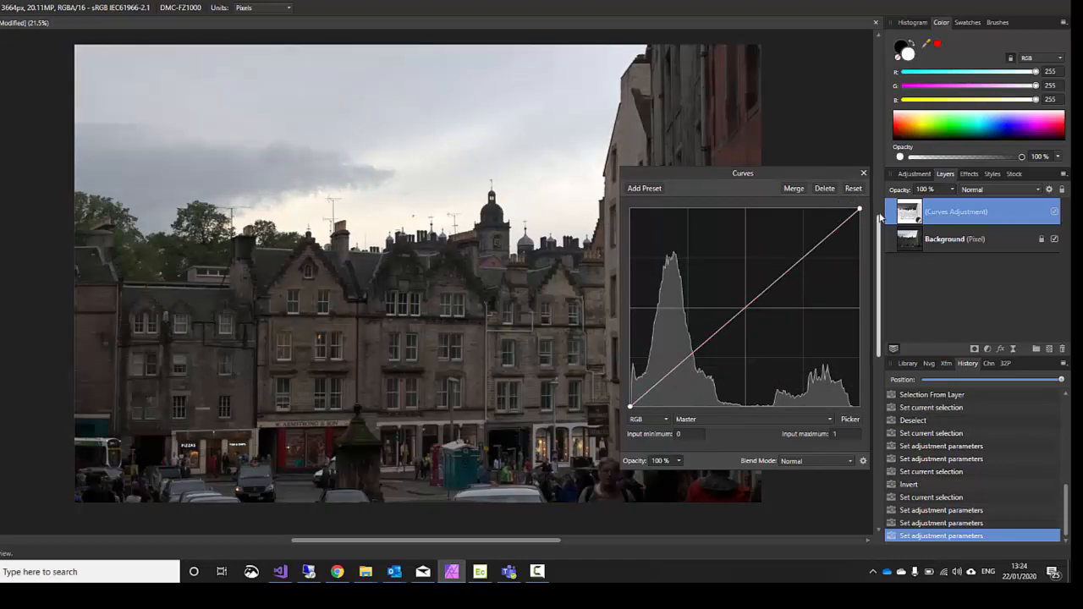
pyautogui.click(865, 173)
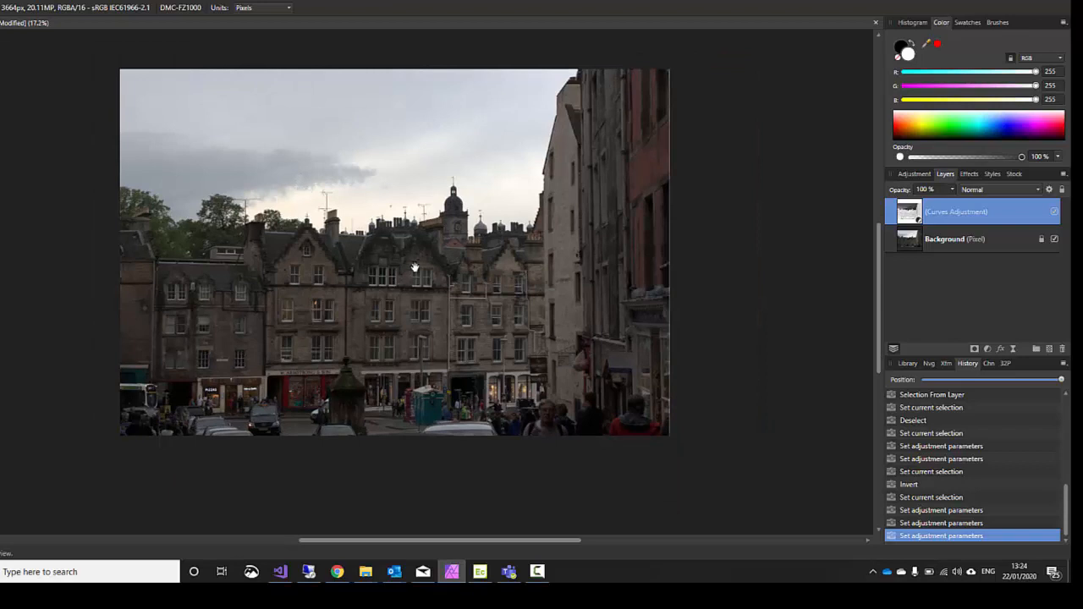
pyautogui.scroll(-1, 414, 267)
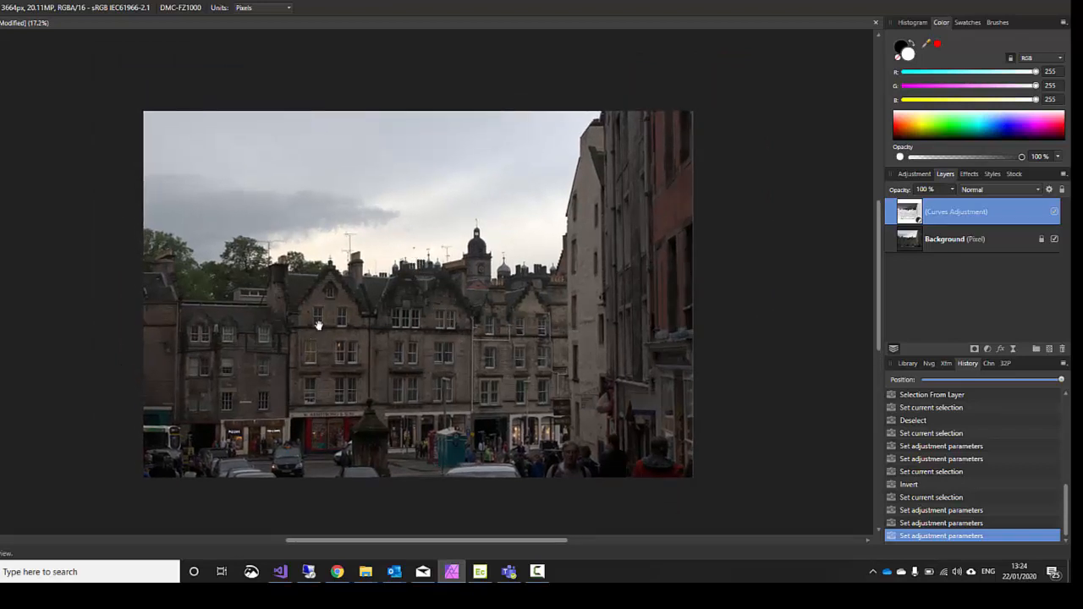